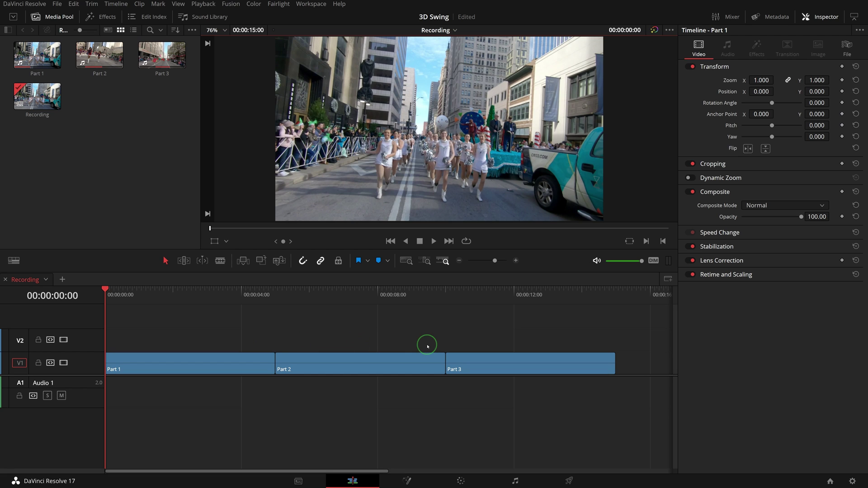
- Drop a Cross Dissolve onto the Part 1/Part 2 cut and open it in Fusion
click(100, 18)
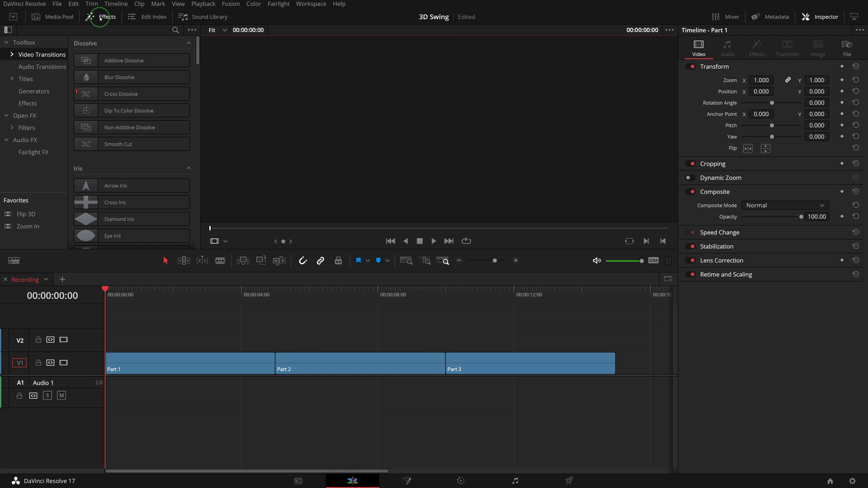
scroll(136, 113, down, 10)
click(162, 117)
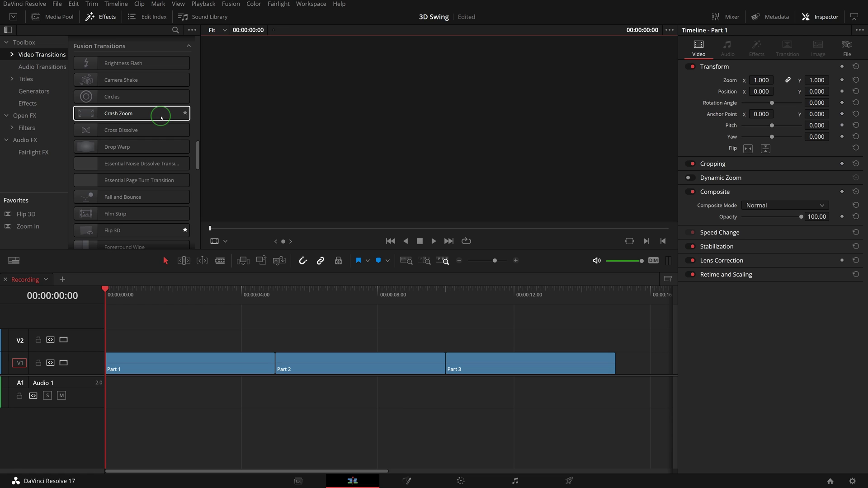
click(100, 131)
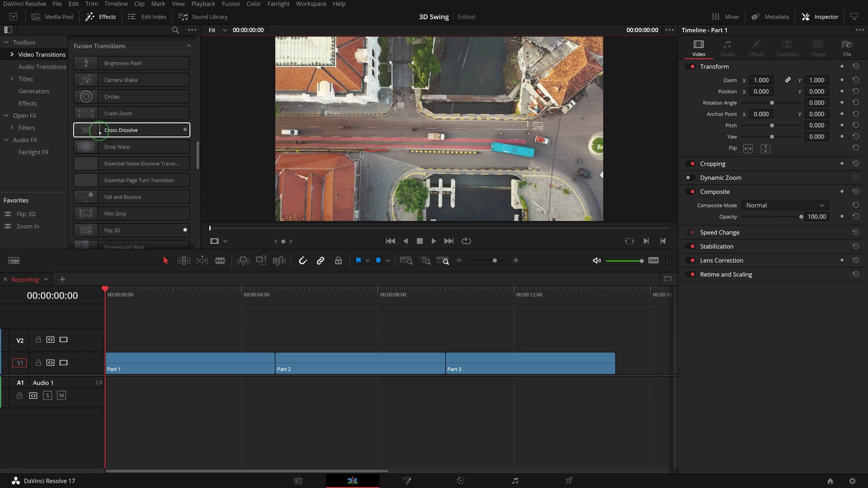
drag(99, 131, 274, 362)
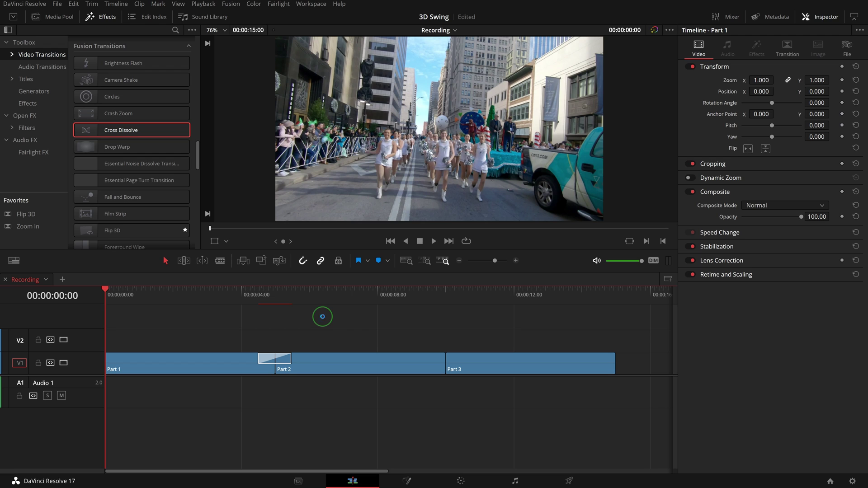
right_click(284, 359)
click(330, 397)
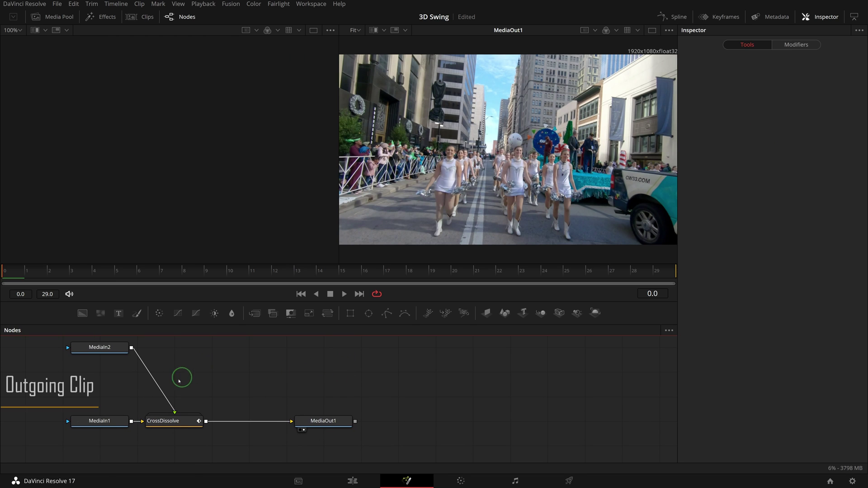
- View MediaIn1 and MediaIn2, line them up, and delete the expanded CrossDissolve node
drag(107, 422, 156, 252)
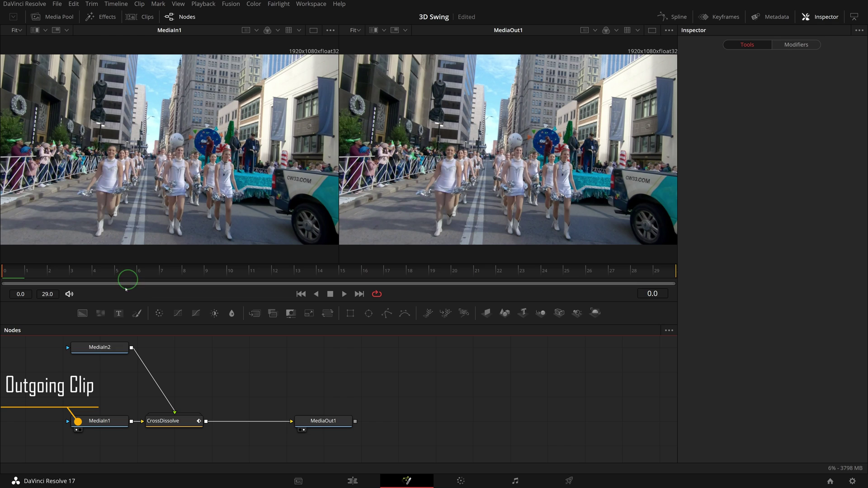
drag(100, 348, 162, 190)
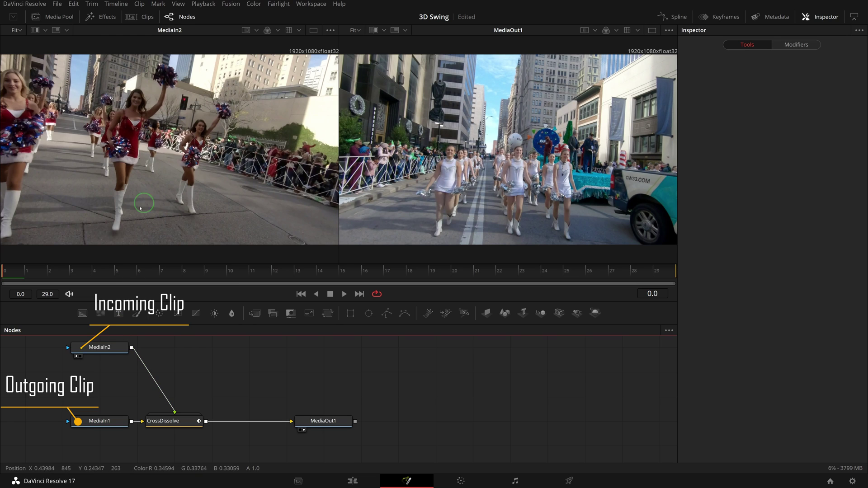
drag(101, 348, 102, 397)
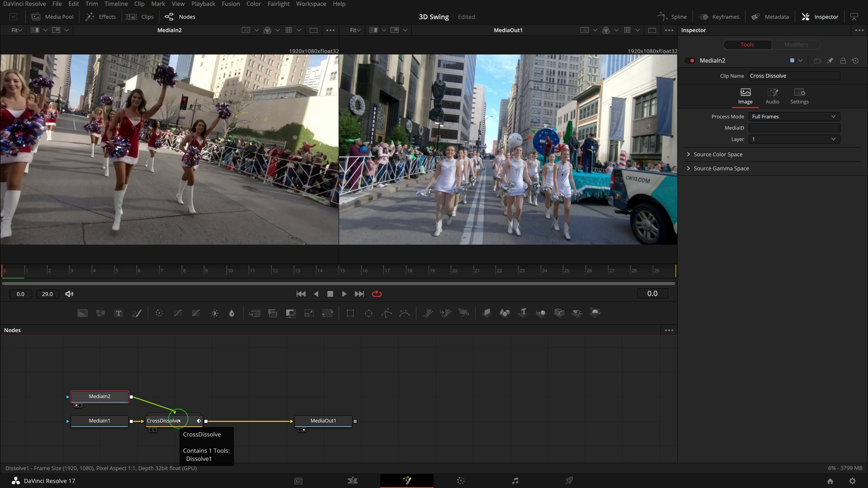
double_click(179, 421)
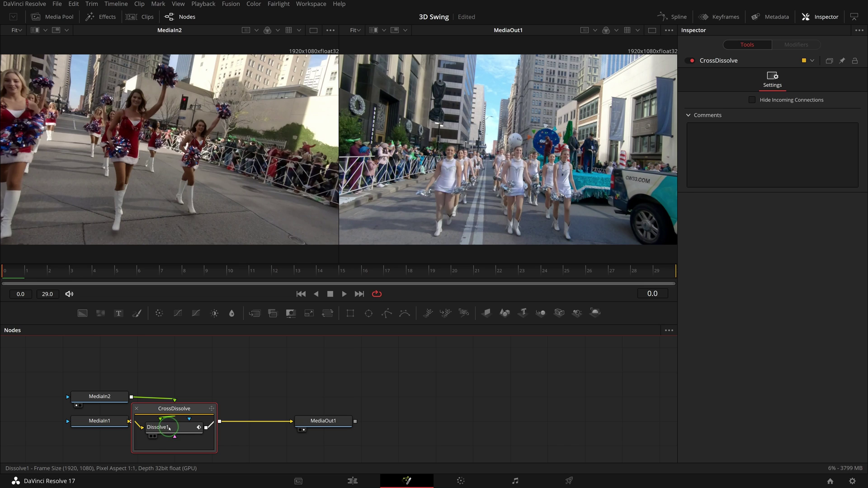
mouse_move(172, 428)
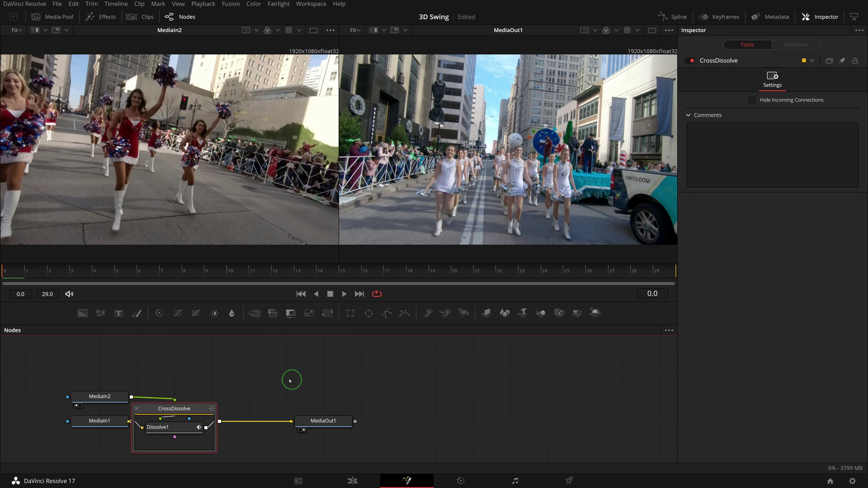
key(Delete)
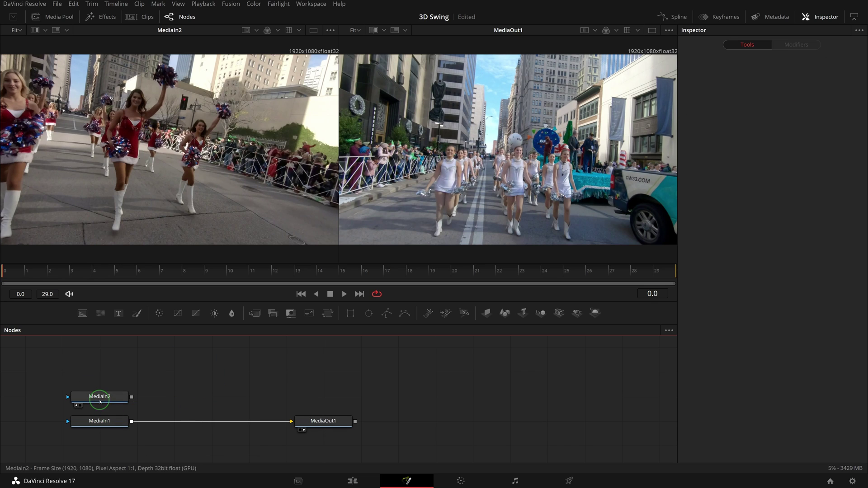
- Chain ImagePlane3D1, Merge3D1 and Renderer3D1 after MediaIn2, then merge the render over MediaIn1
click(98, 397)
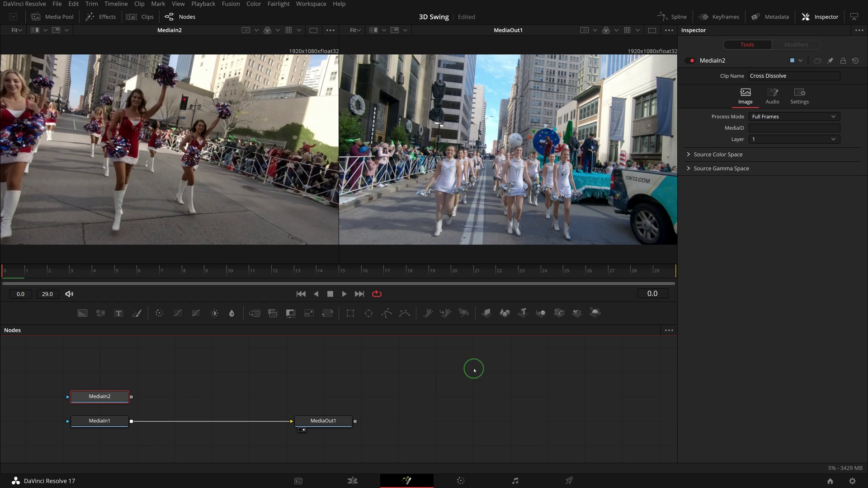
click(486, 313)
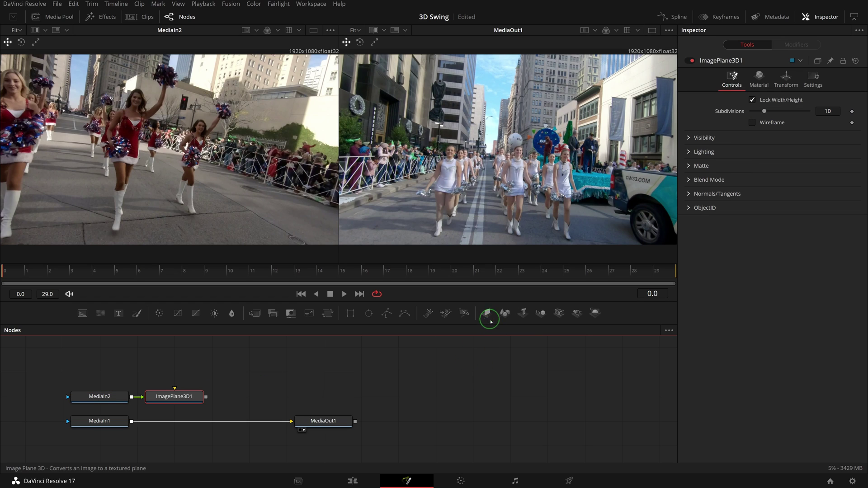
click(542, 313)
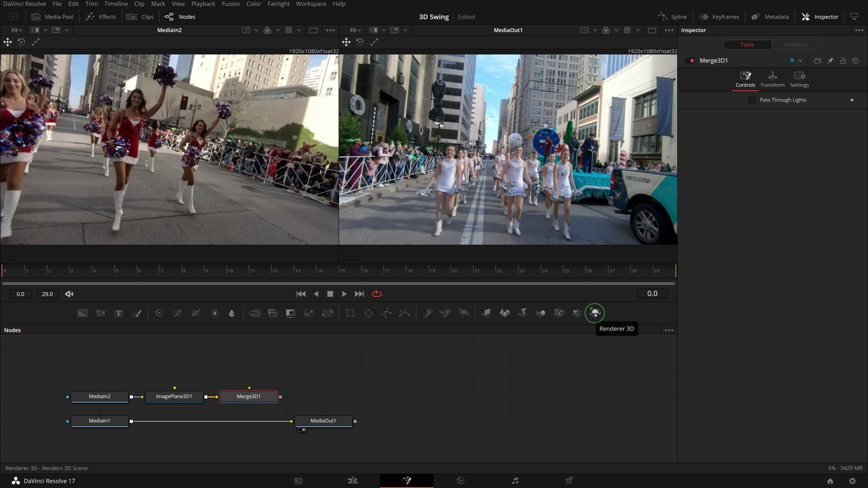
click(595, 313)
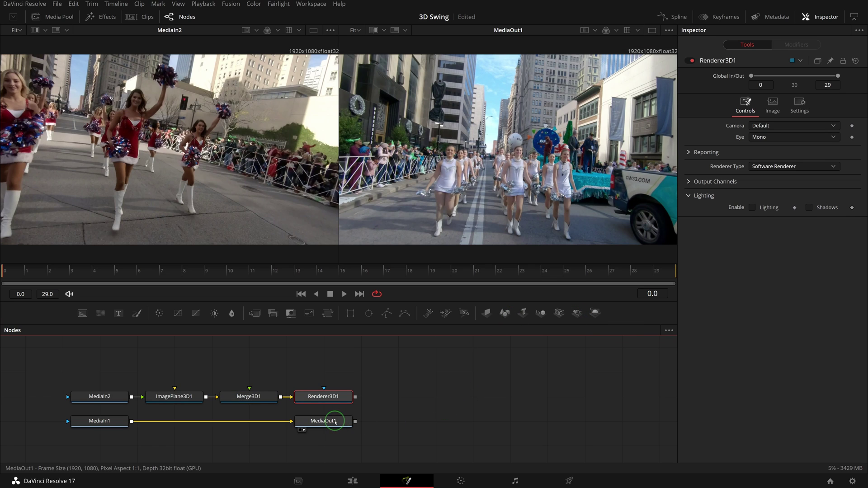
drag(335, 422, 484, 422)
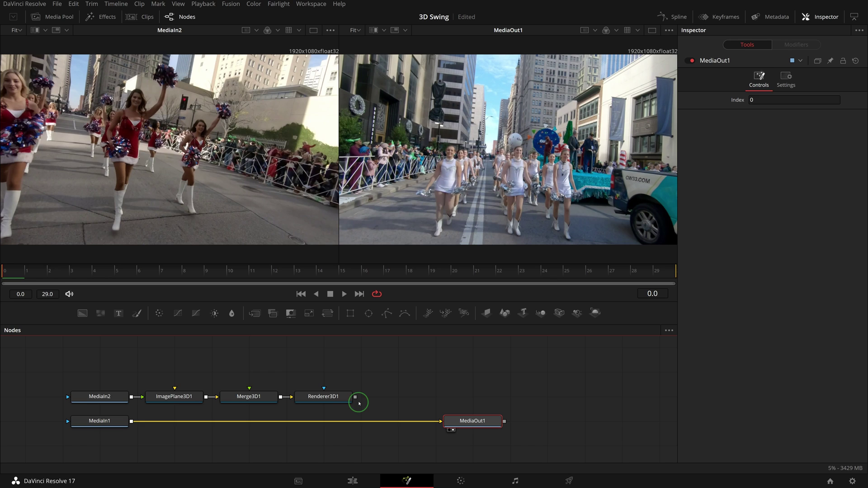
drag(355, 398, 131, 421)
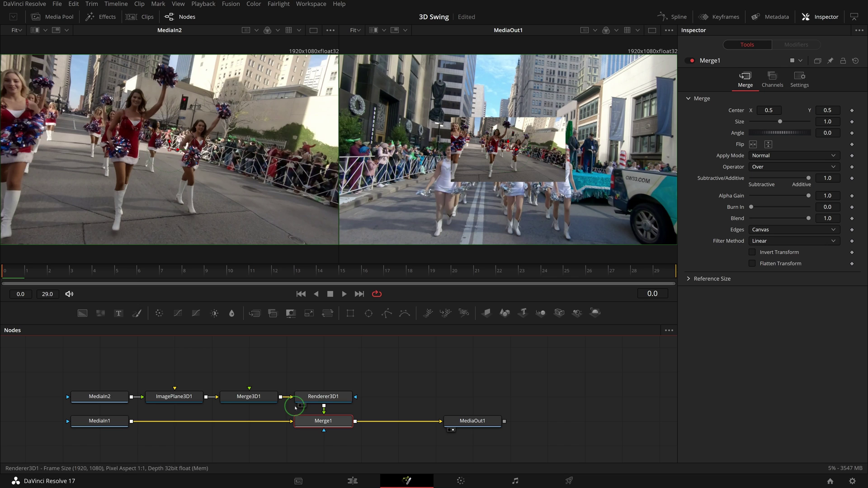
click(254, 397)
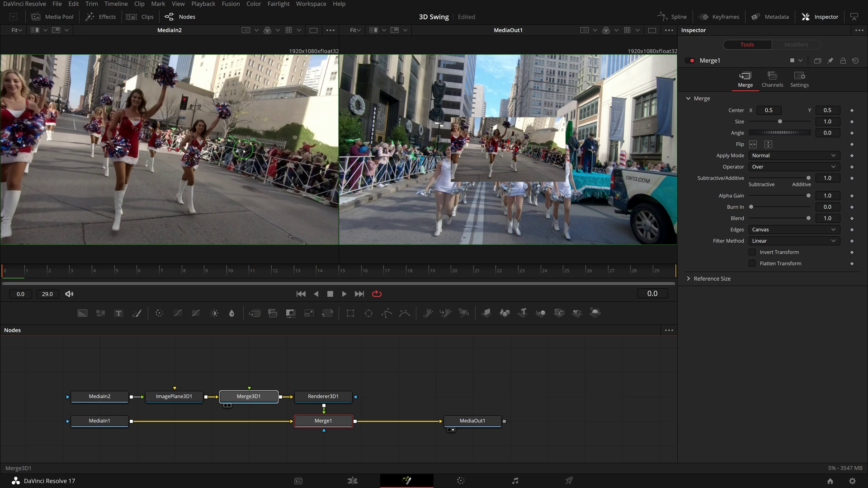
- View Merge3D1 in perspective and set its Transform scale to 2.946
key(1)
drag(276, 155, 244, 157)
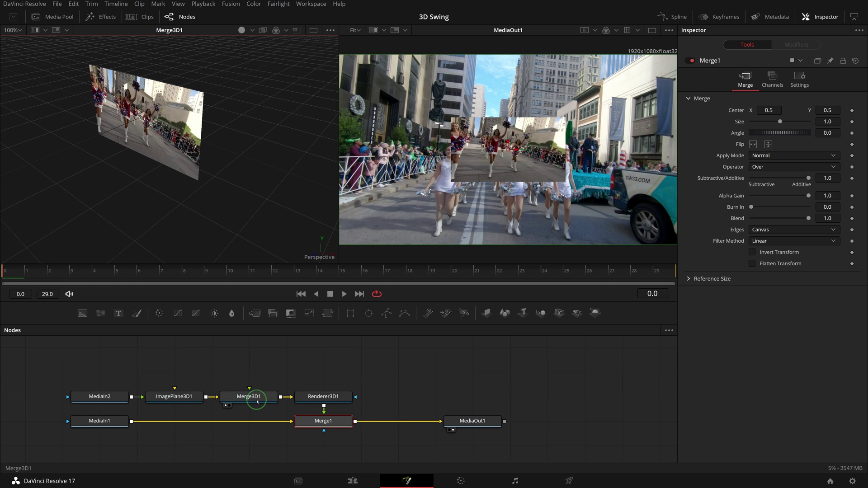
click(266, 396)
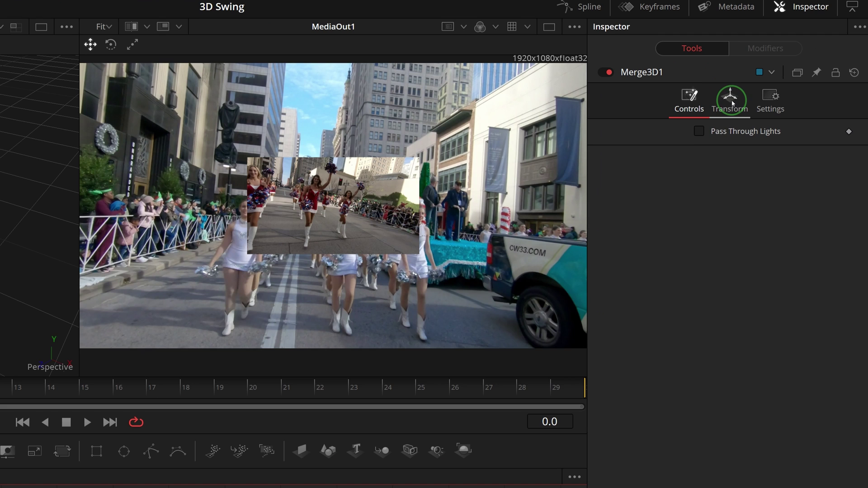
click(774, 82)
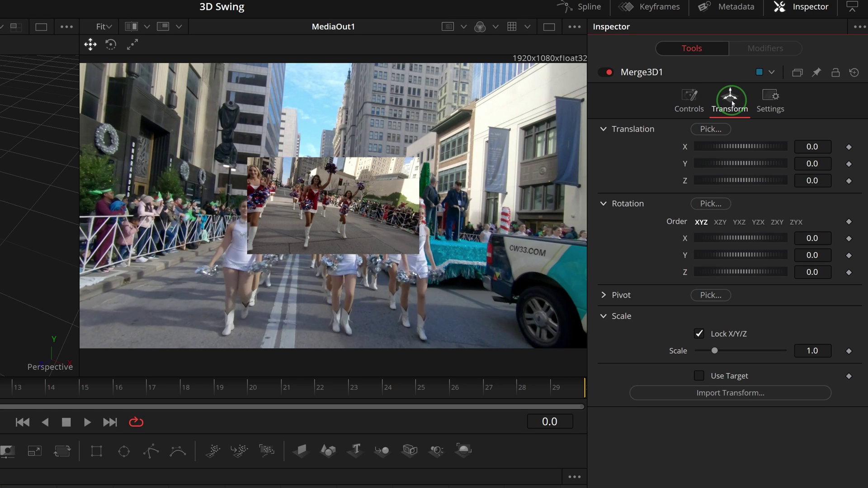
drag(715, 351, 742, 351)
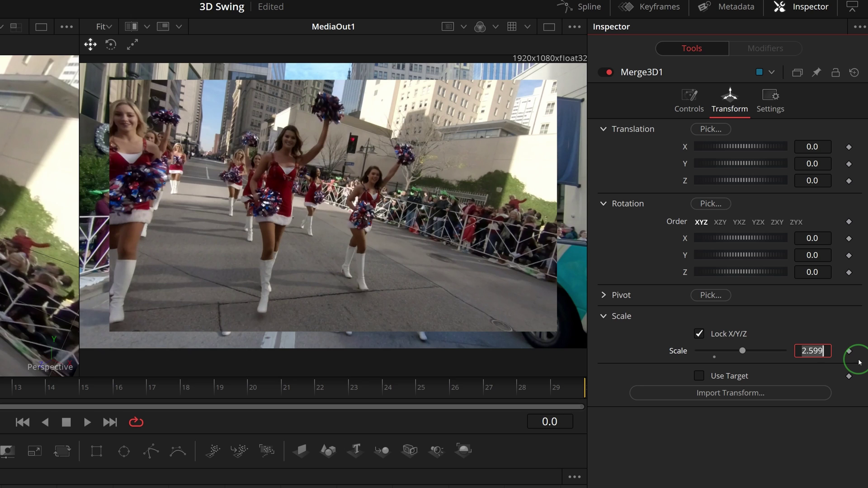
key(Return)
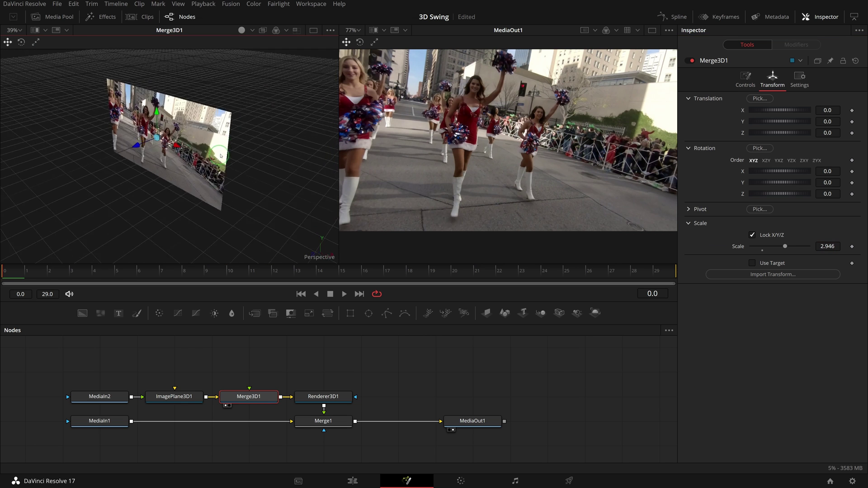
drag(194, 163, 216, 156)
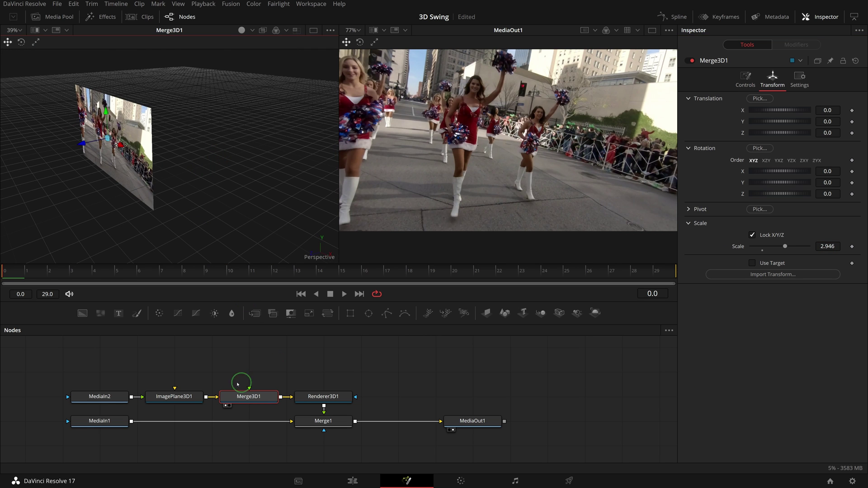
- Set ImagePlane3D1's Transform Pivot Z to -0.5 and move the playhead to frame 1
click(192, 393)
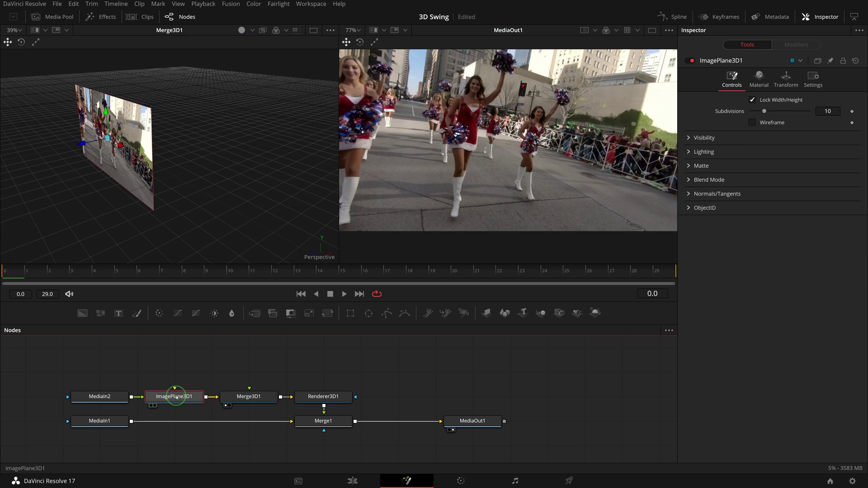
click(773, 86)
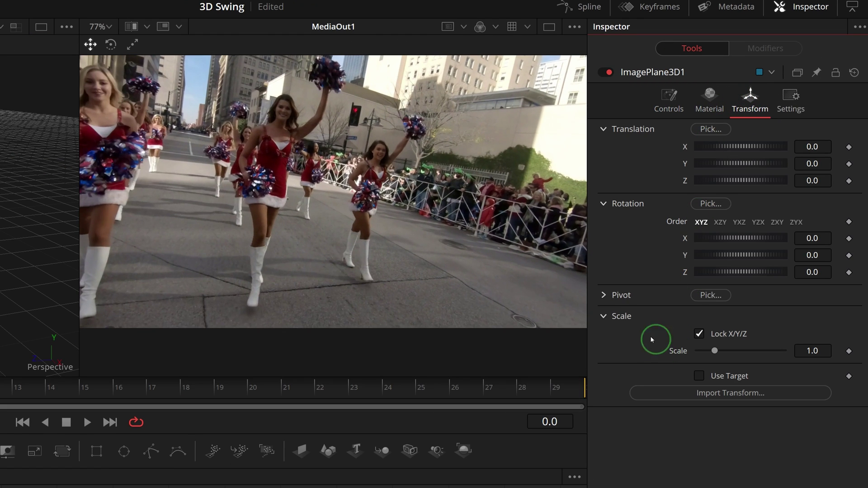
click(604, 295)
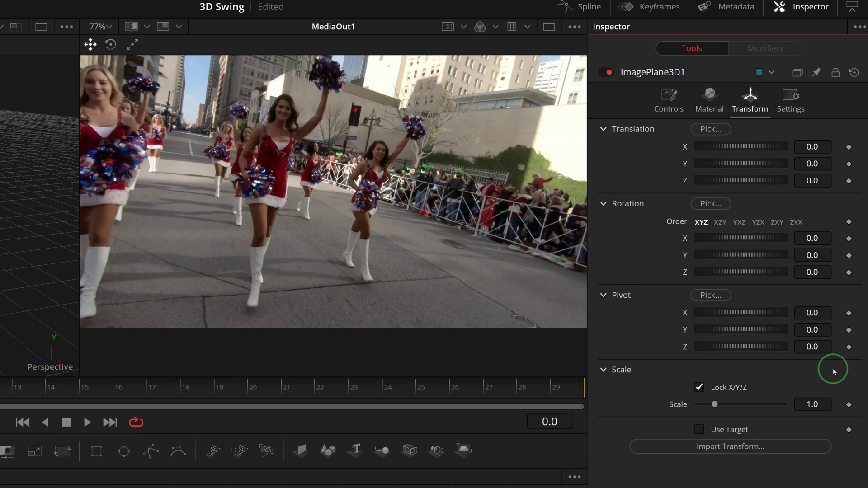
click(805, 346)
text(-)
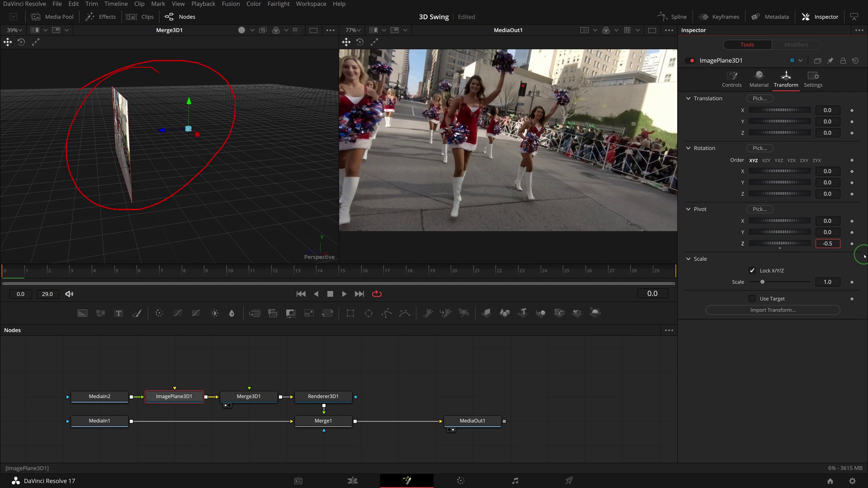
click(39, 275)
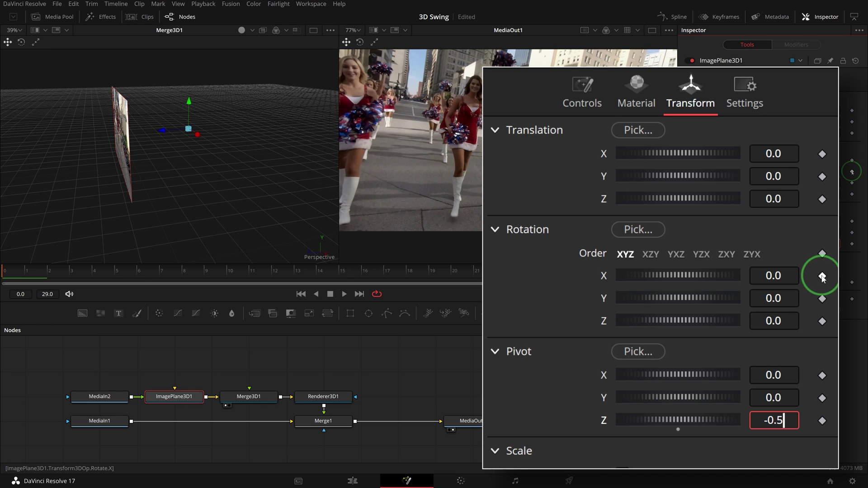
- Keyframe the image plane's Rotation X at -90 on the first frame
click(822, 276)
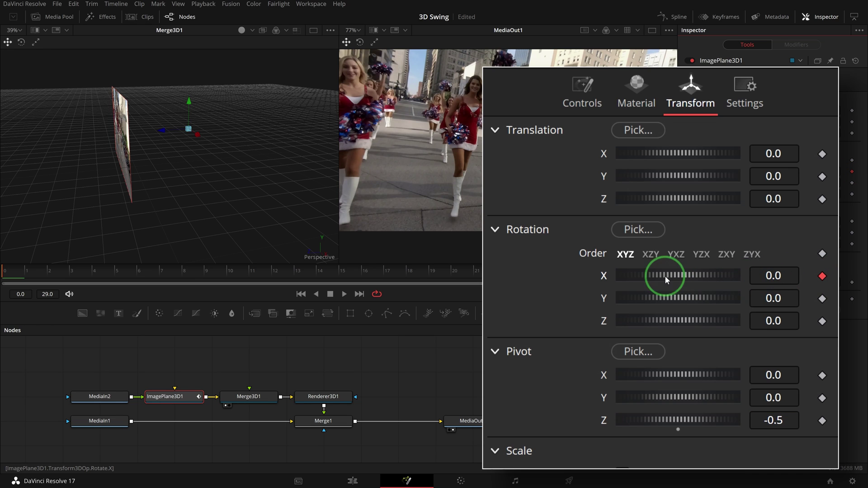
drag(665, 279, 692, 275)
click(790, 276)
text(-90)
click(797, 292)
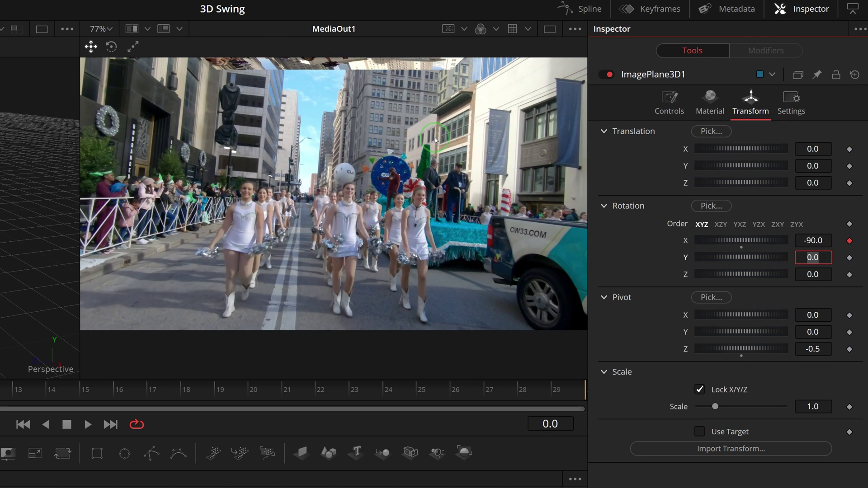
scroll(434, 159, down, 2)
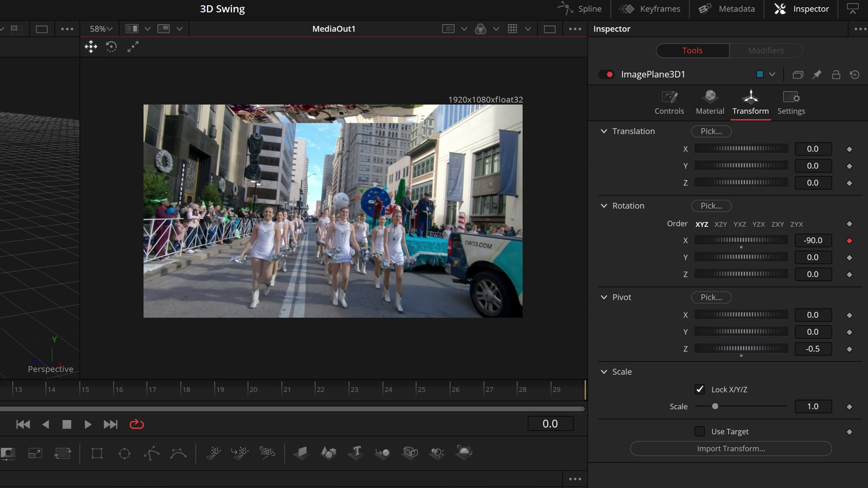
- At frame 29 set Rotation X to 0, then play back the swing
mouse_move(568, 394)
mouse_down()
mouse_move(549, 389)
mouse_move(556, 394)
mouse_up()
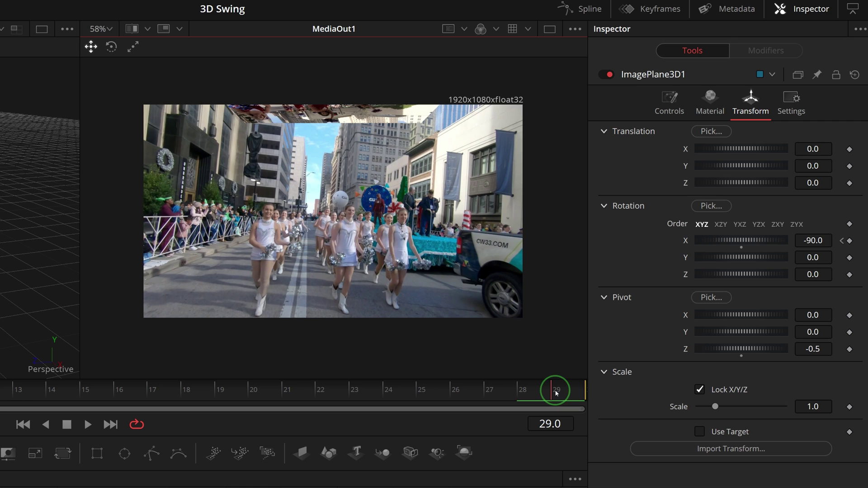
click(814, 240)
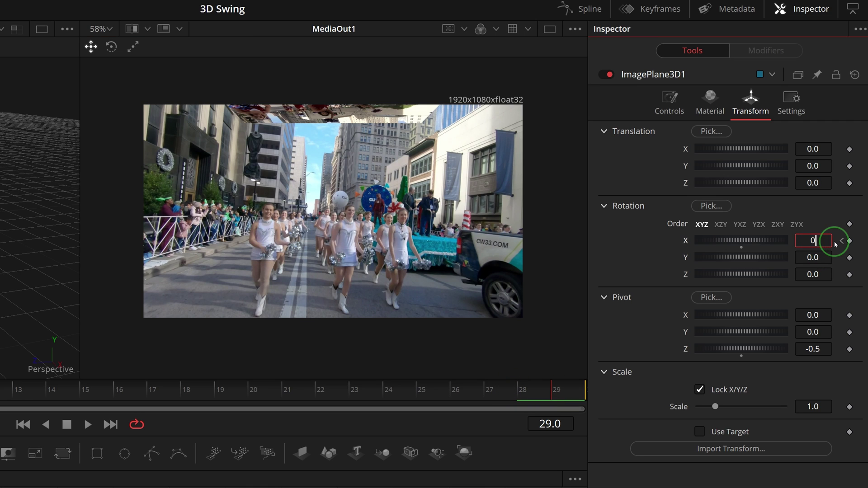
text(0)
key(Tab)
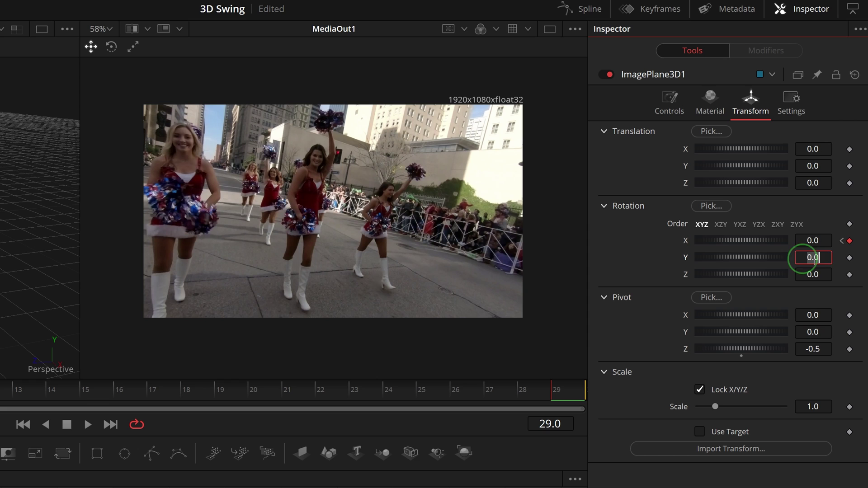
click(849, 241)
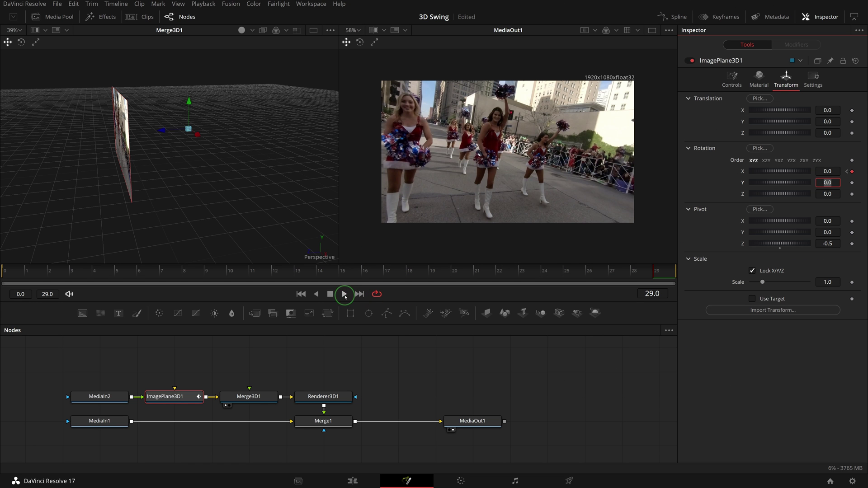
click(345, 295)
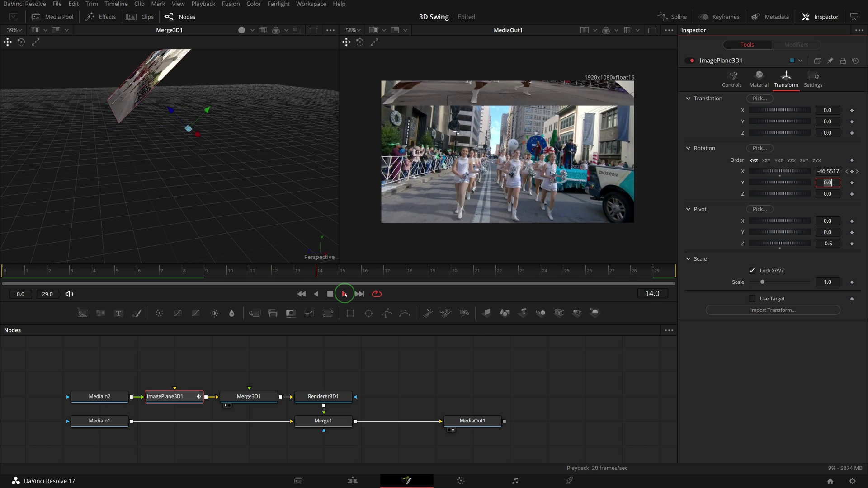
click(331, 294)
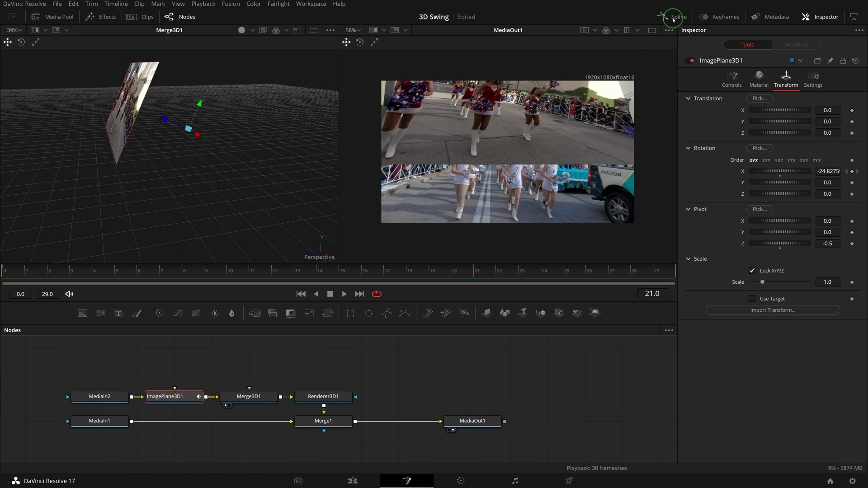
- Show only the X Rotation curve in the Spline editor, fit it, and smooth all keyframes
click(674, 19)
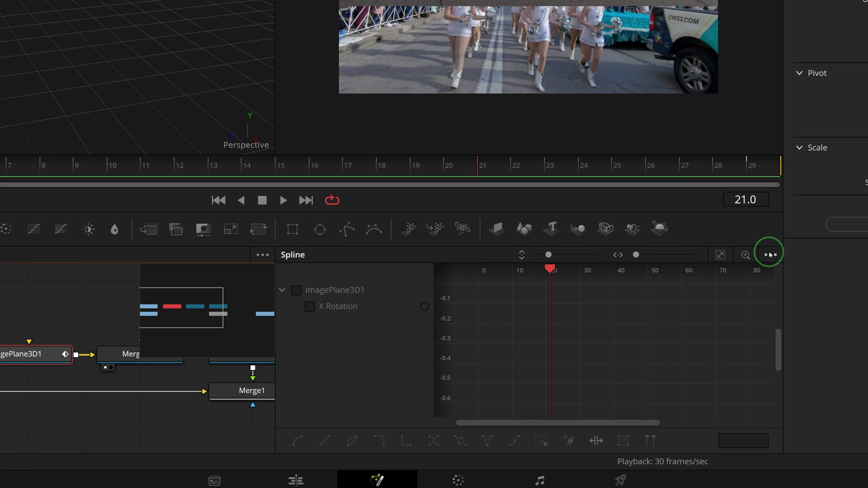
click(669, 330)
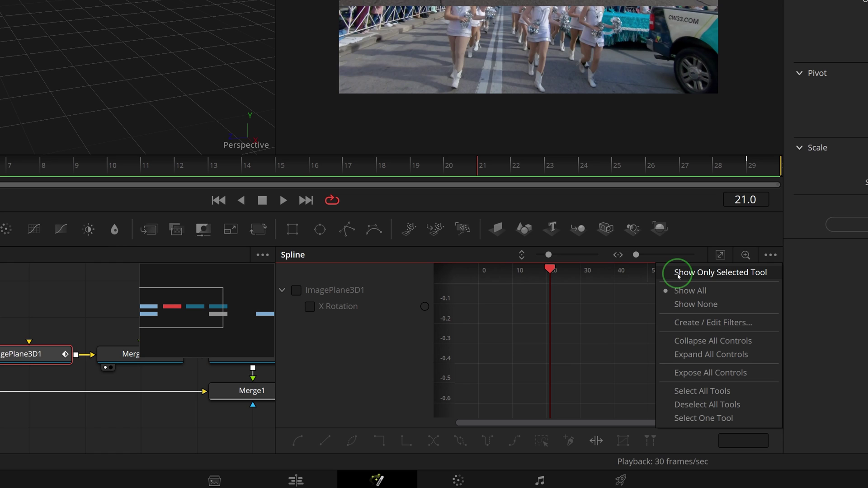
click(680, 274)
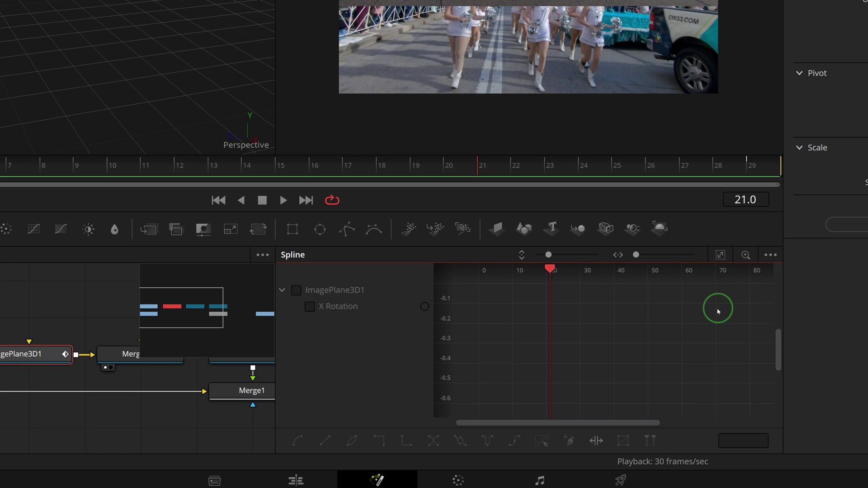
click(774, 258)
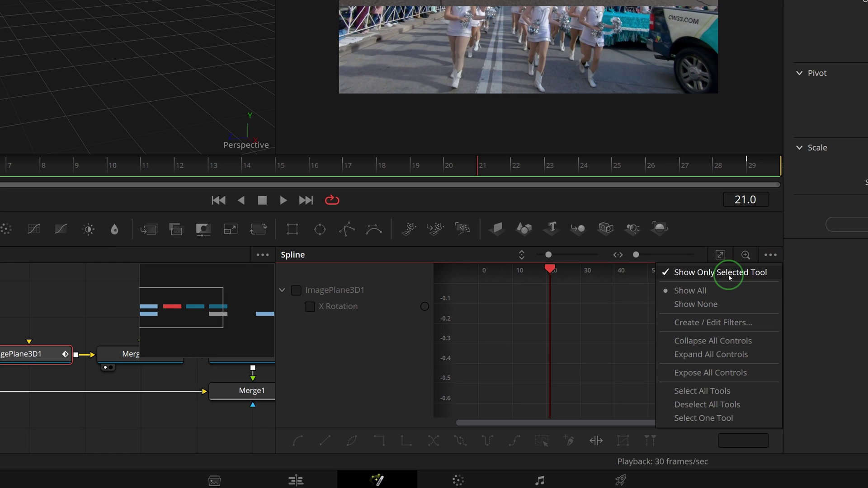
click(303, 317)
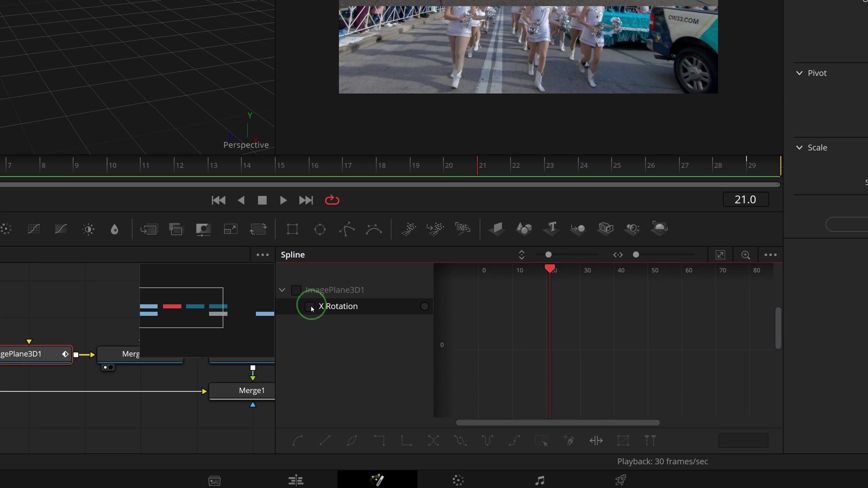
click(310, 307)
click(679, 375)
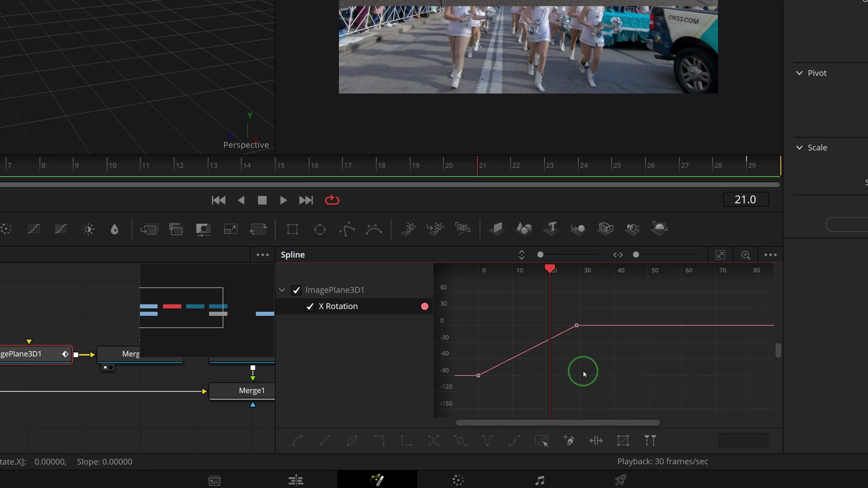
click(720, 256)
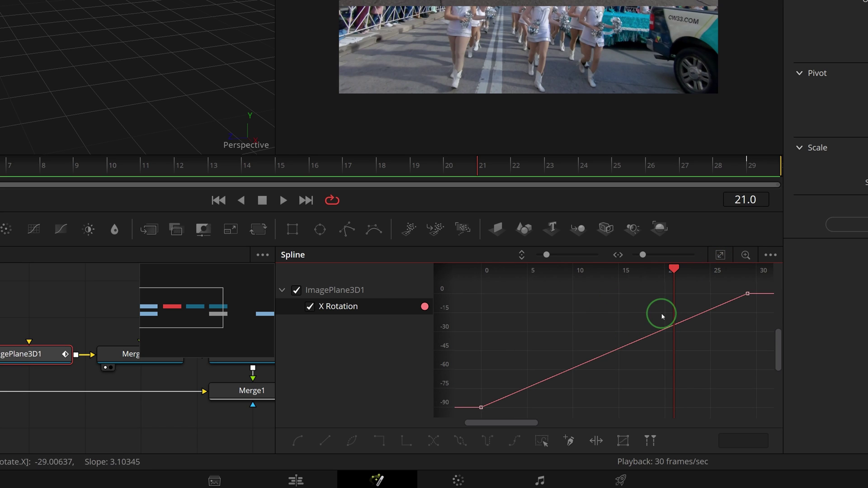
key(ctrl+a)
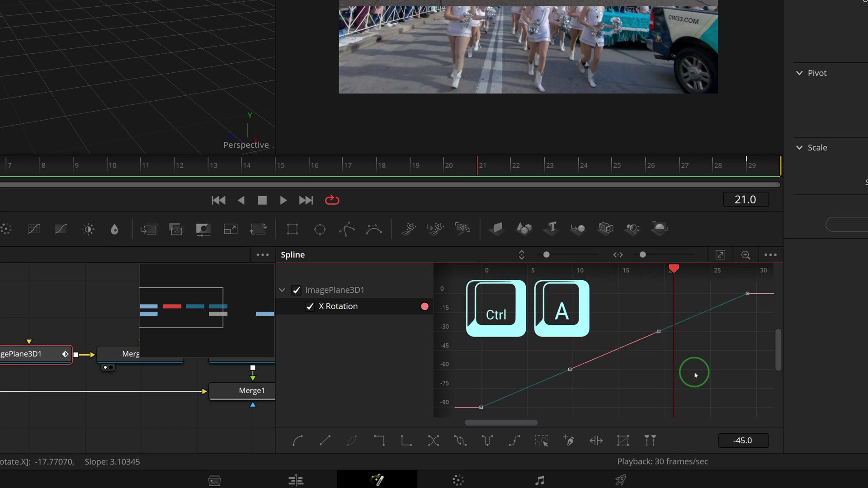
key(s)
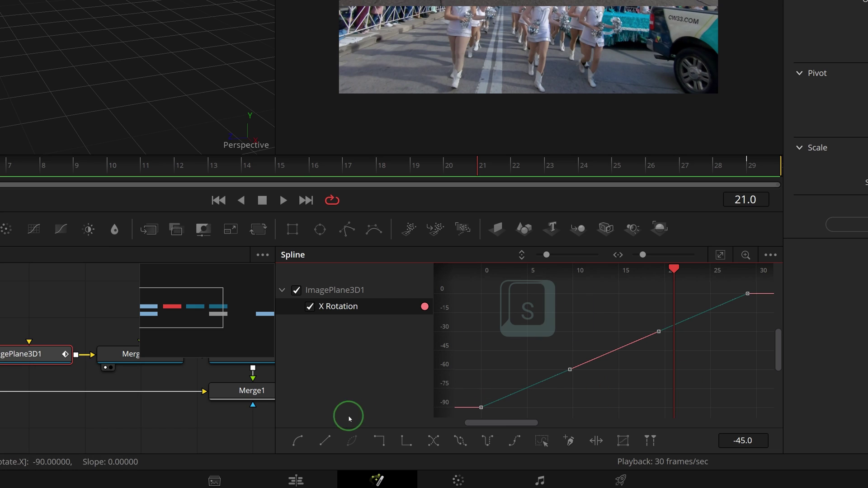
click(302, 441)
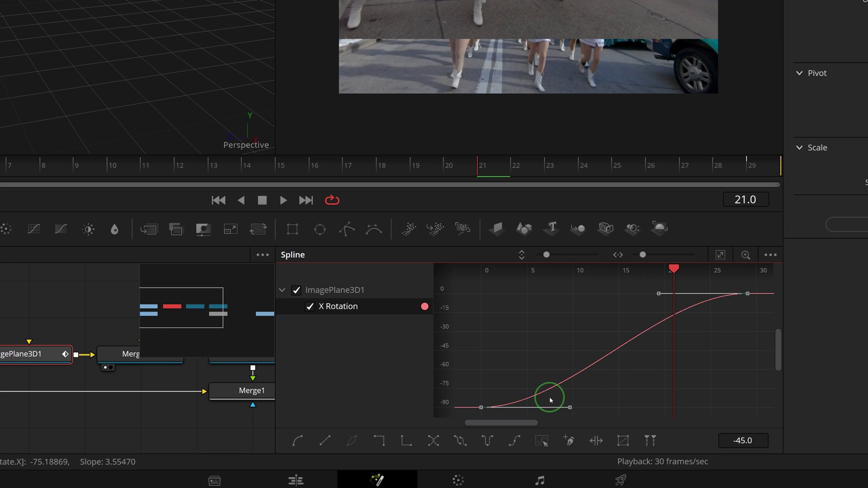
- Add an overshoot peak, a dip below zero and a settle point at 0 near the end
drag(596, 367, 590, 337)
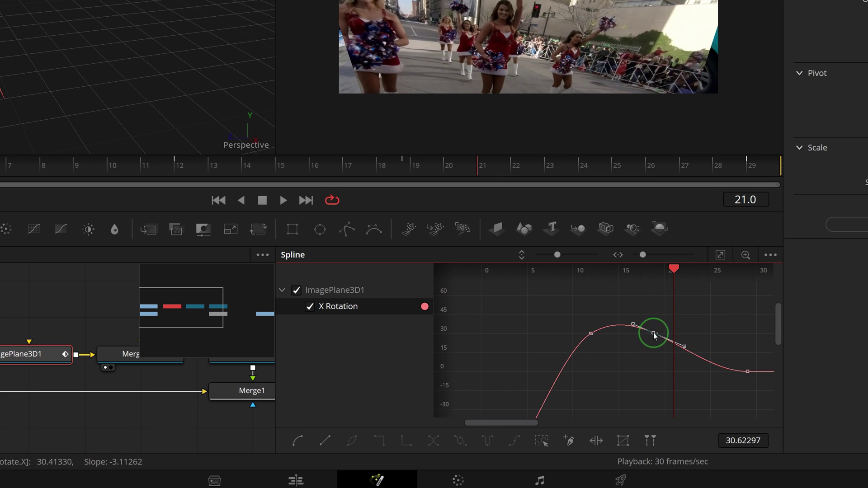
drag(653, 335, 643, 385)
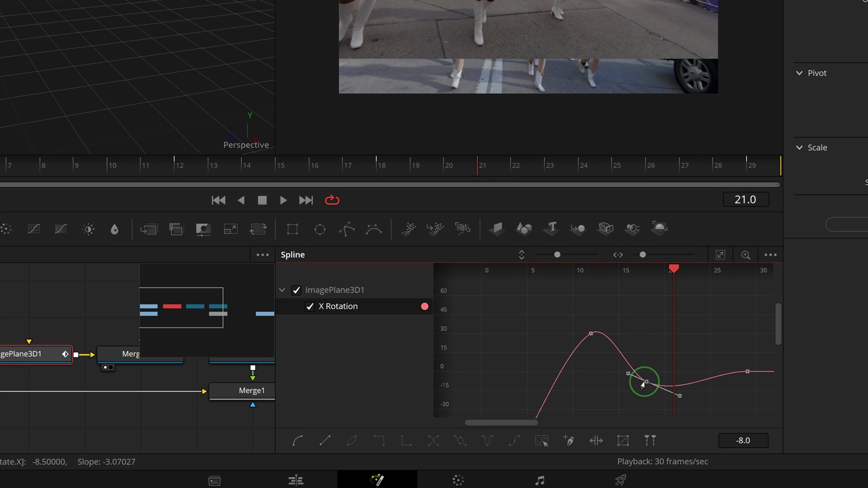
click(704, 383)
drag(703, 384, 702, 364)
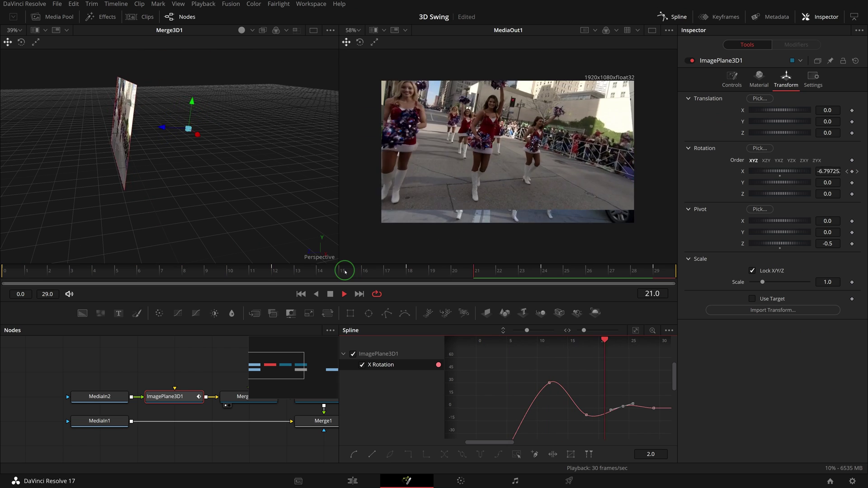
click(330, 294)
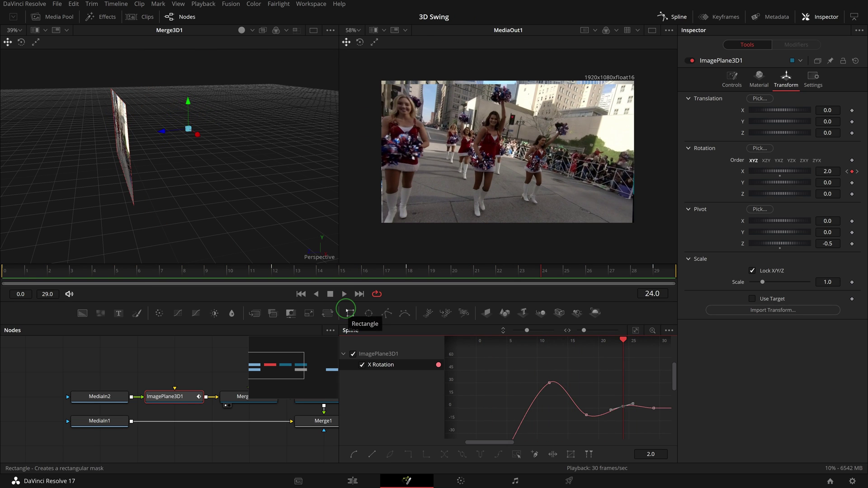
click(12, 272)
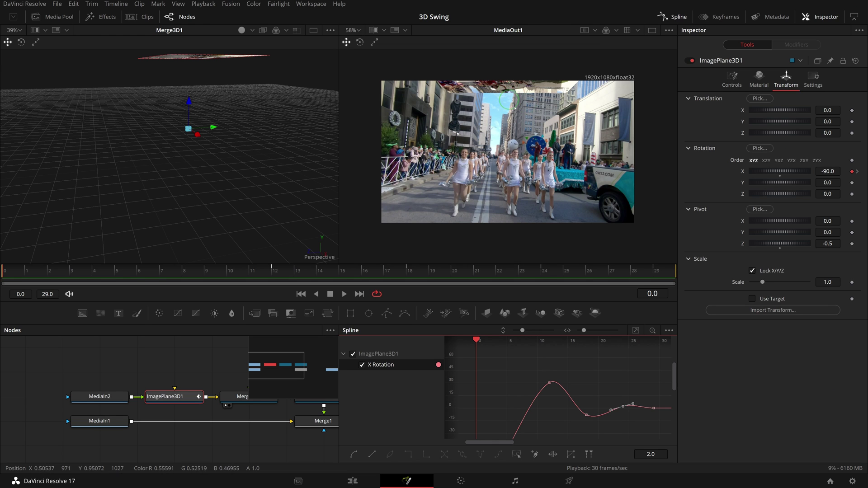
- Tick Cull Faces Back under the plane's Visibility controls, play to check, and fit the curve
click(732, 79)
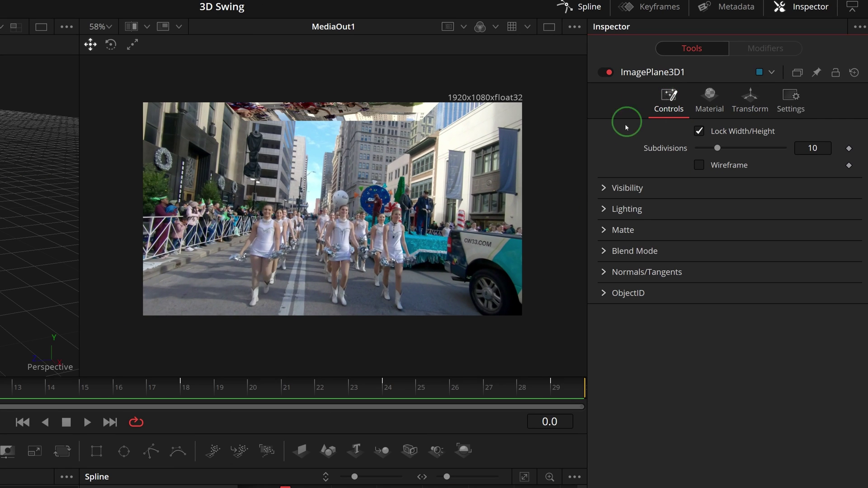
click(604, 188)
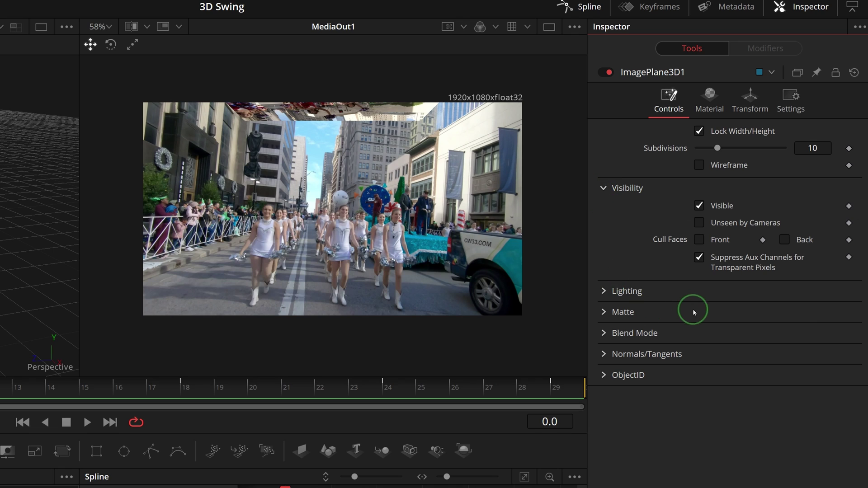
click(786, 242)
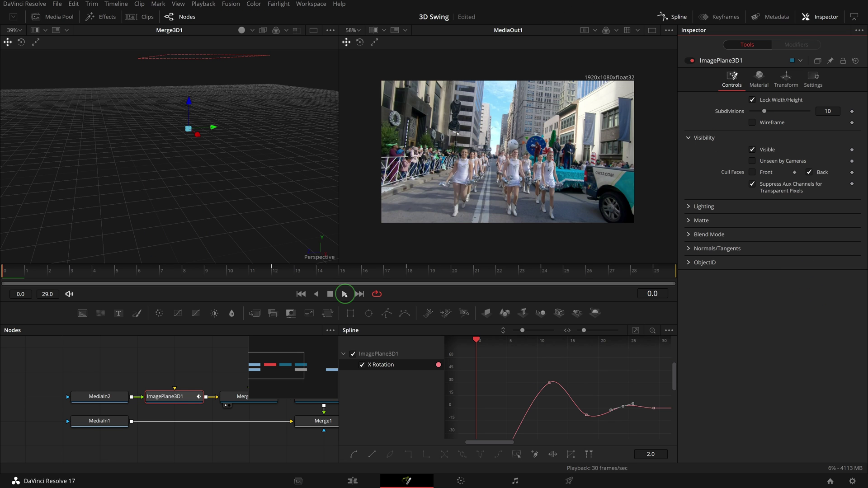
click(88, 422)
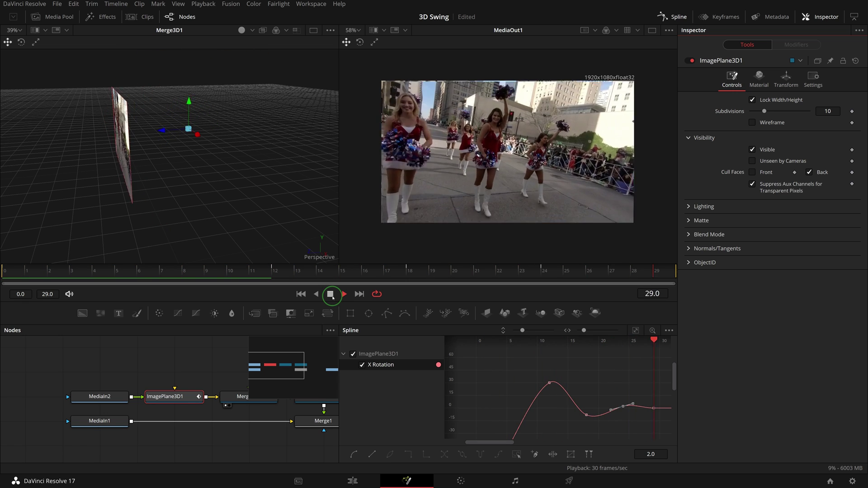
click(330, 294)
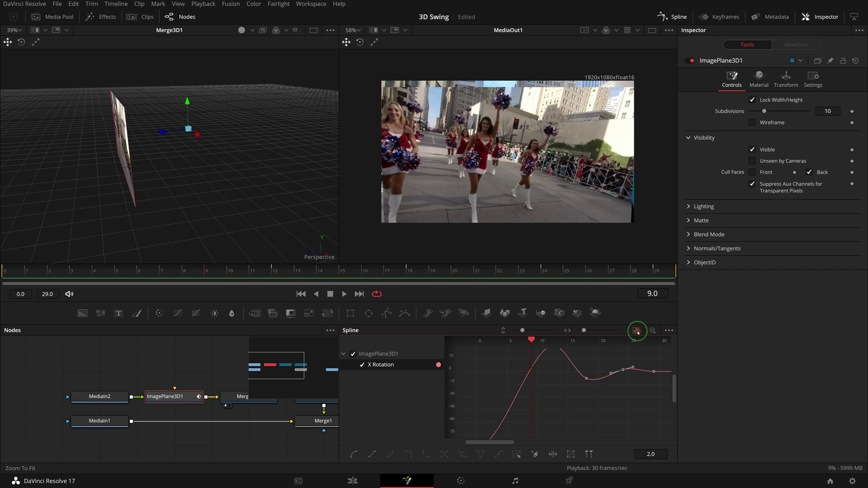
click(638, 332)
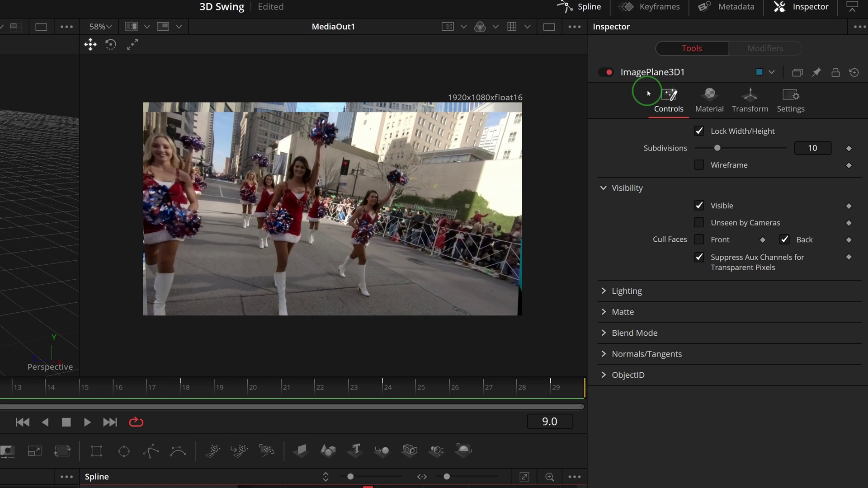
- Create a 'Reverse' CheckboxControl on ImagePlane3D1's Controls page via Edit Controls
right_click(638, 76)
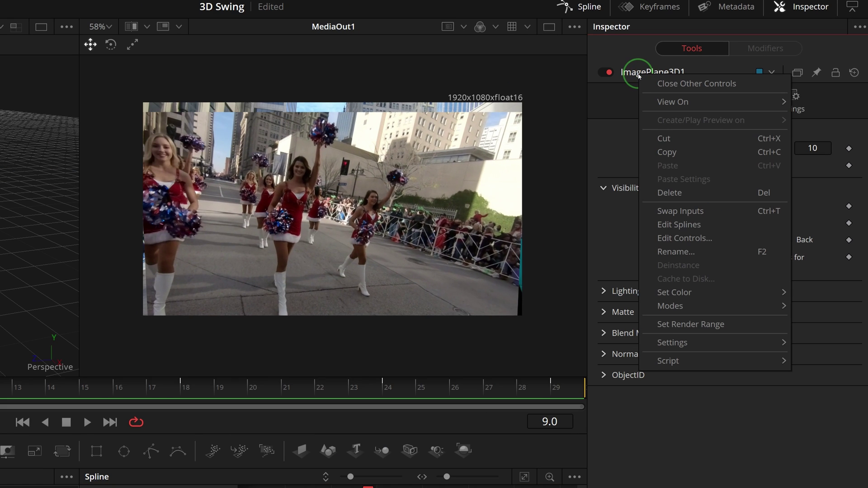
click(672, 239)
triple_click(212, 102)
text(R)
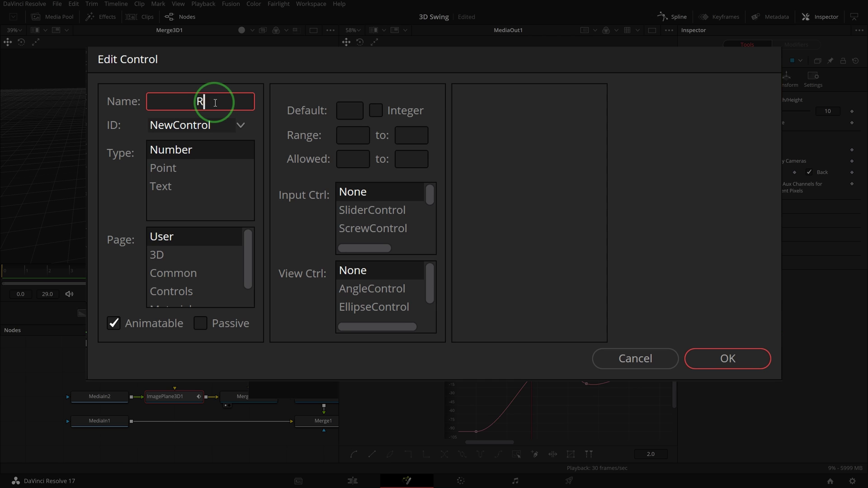
text(everse)
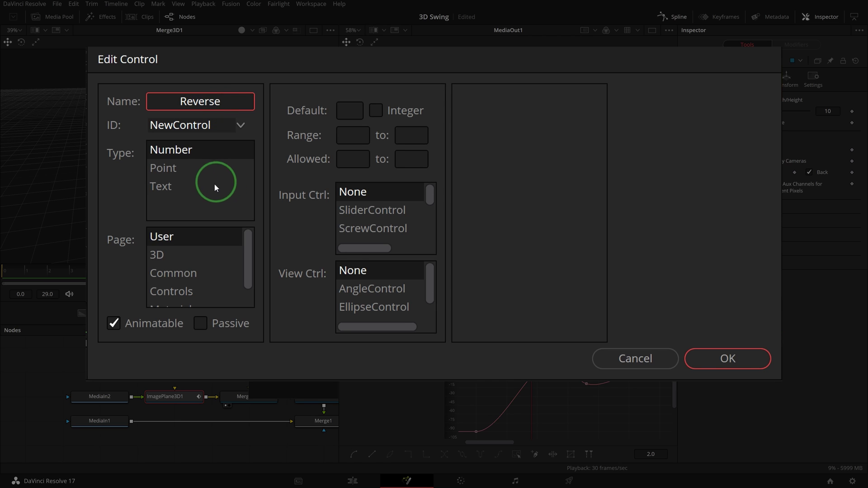
scroll(246, 252, down, 1)
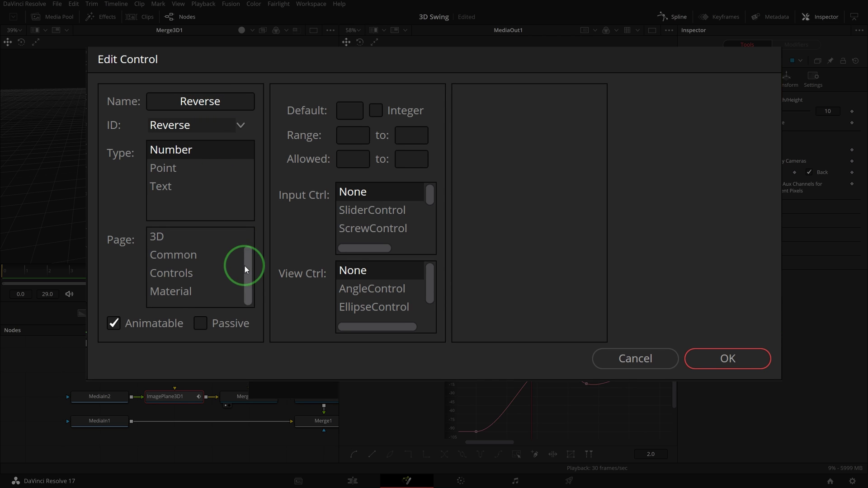
click(171, 276)
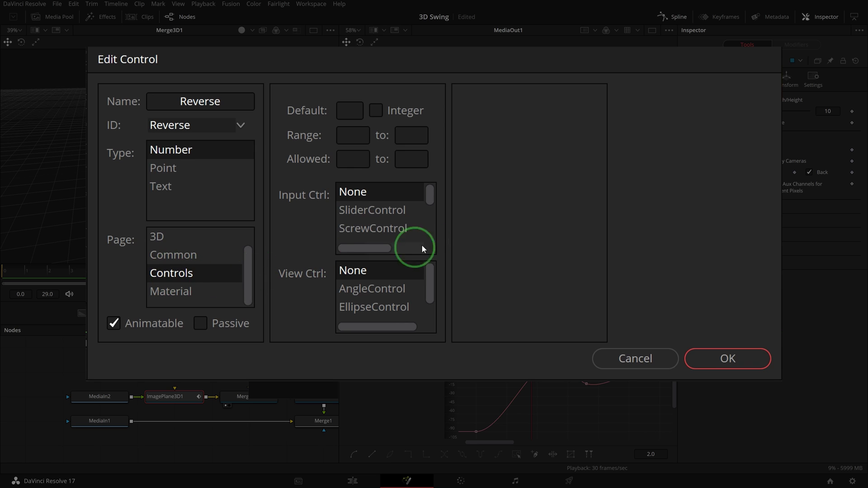
drag(436, 200, 433, 209)
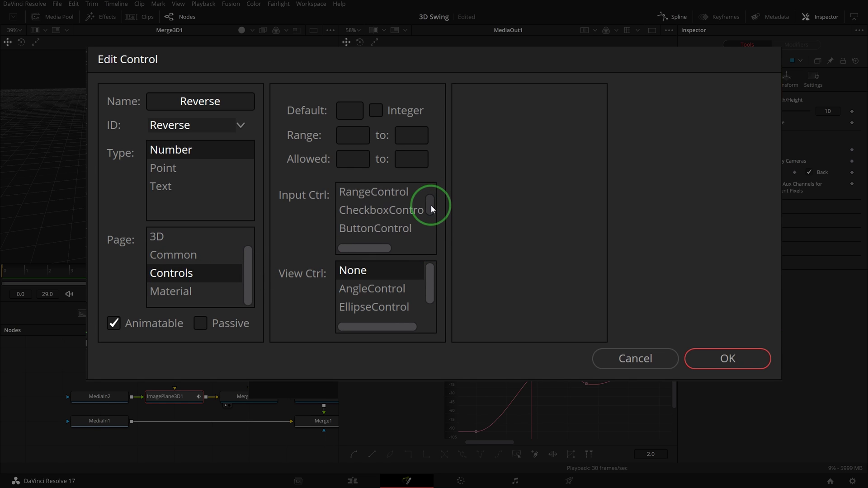
click(375, 210)
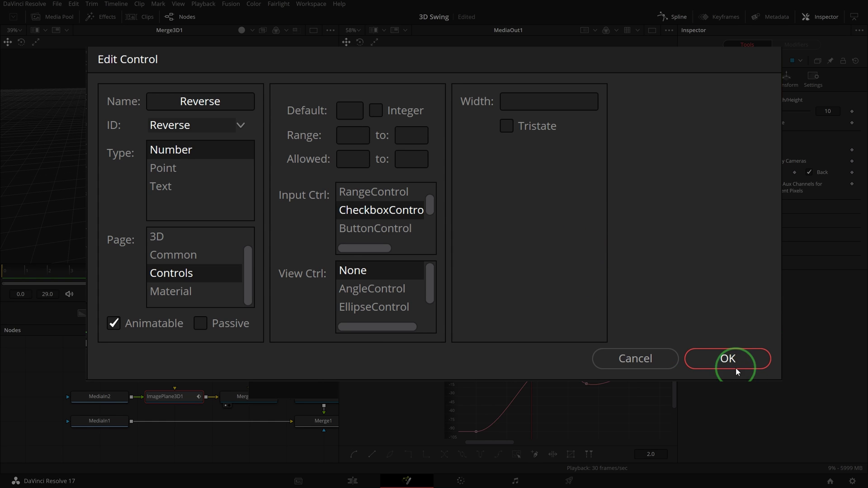
click(726, 359)
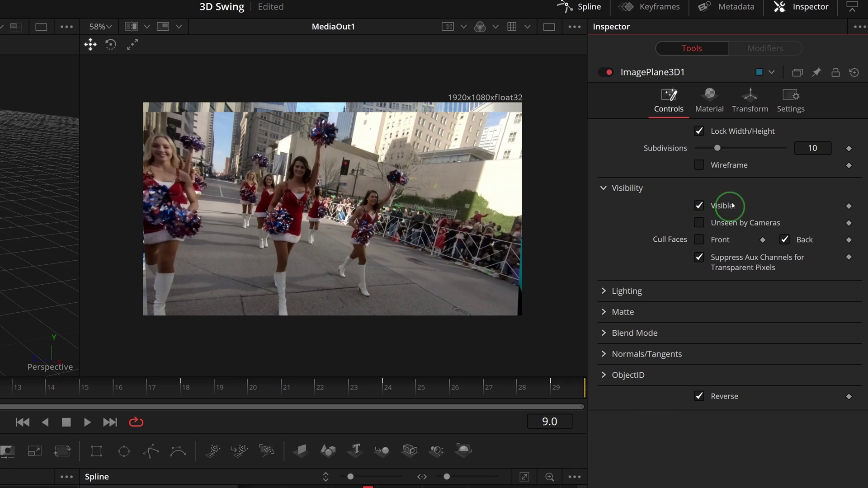
- Insert a Calculation: First Operand modifier on the plane's Rotation X
click(750, 102)
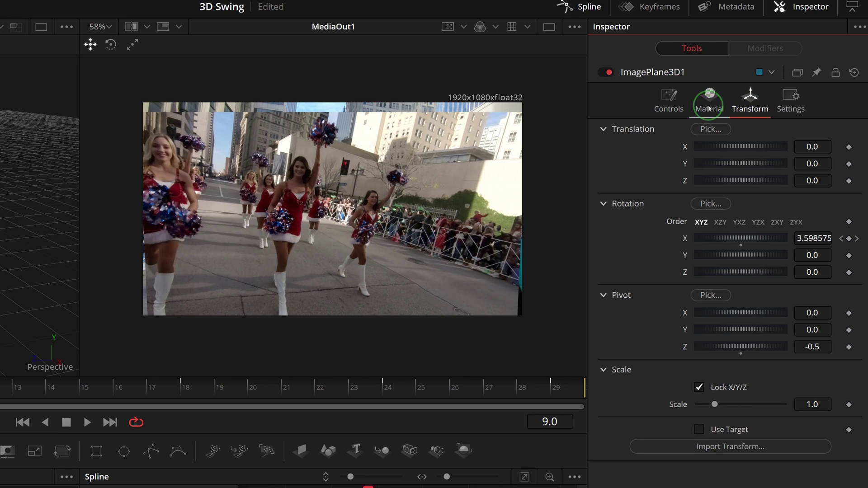
right_click(681, 238)
mouse_move(710, 352)
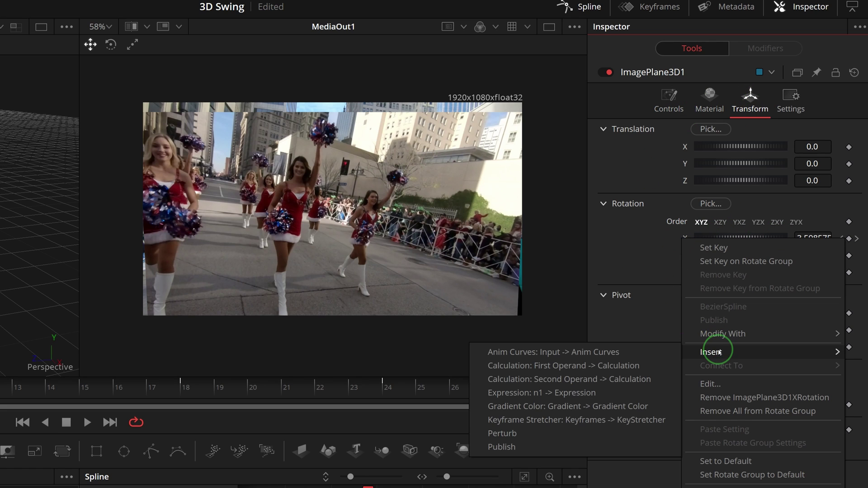
click(564, 366)
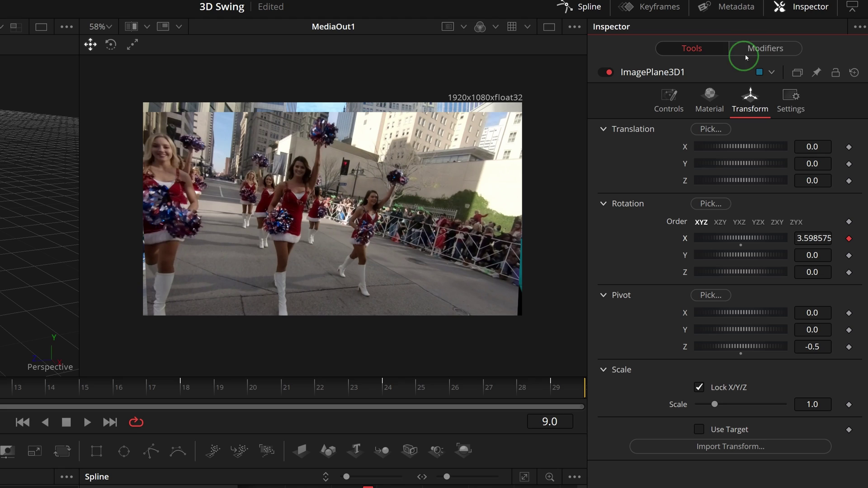
- At frame 0, turn the modifier's Second Operand into an expression with '='
click(764, 50)
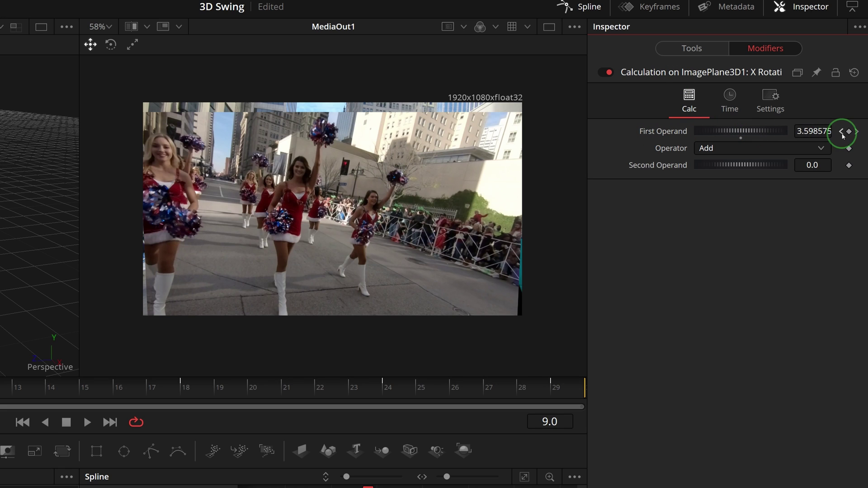
click(841, 131)
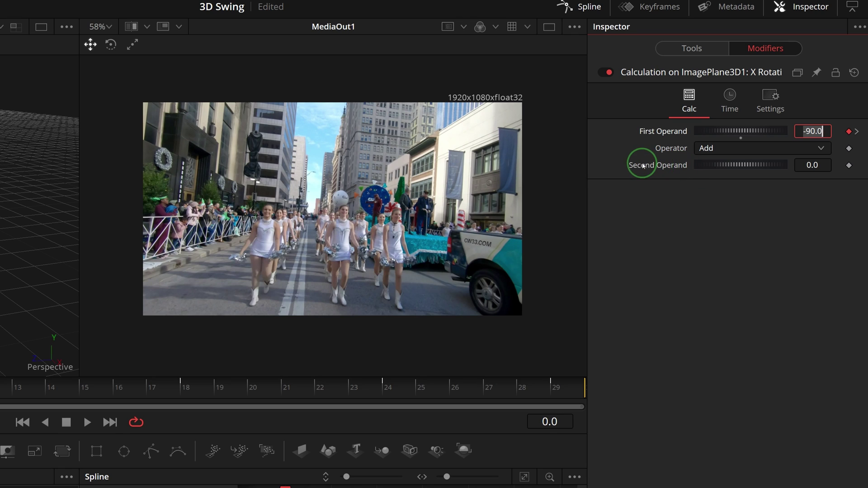
click(813, 165)
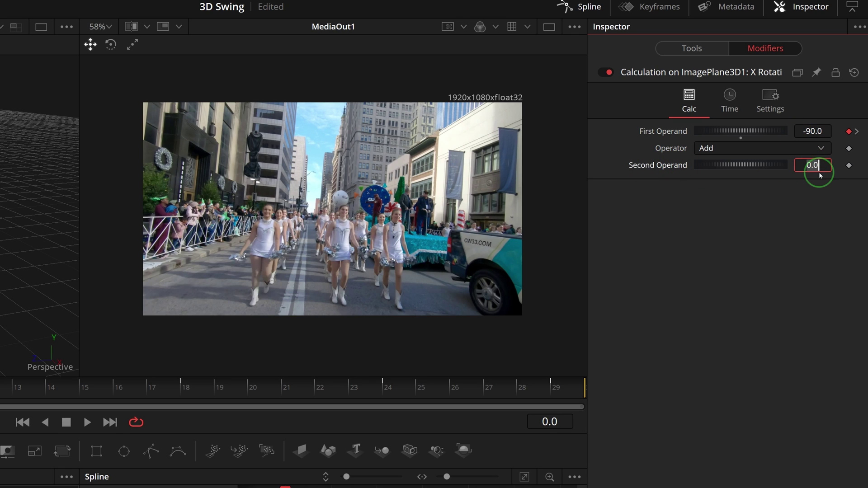
text(=)
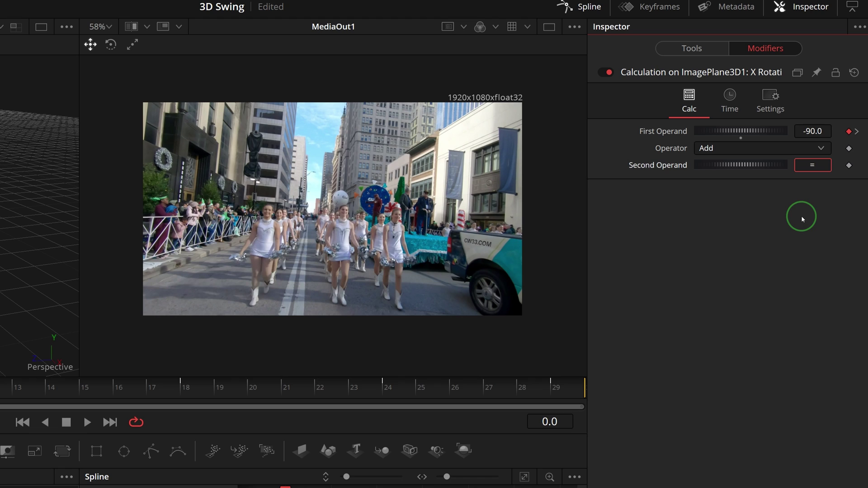
key(Return)
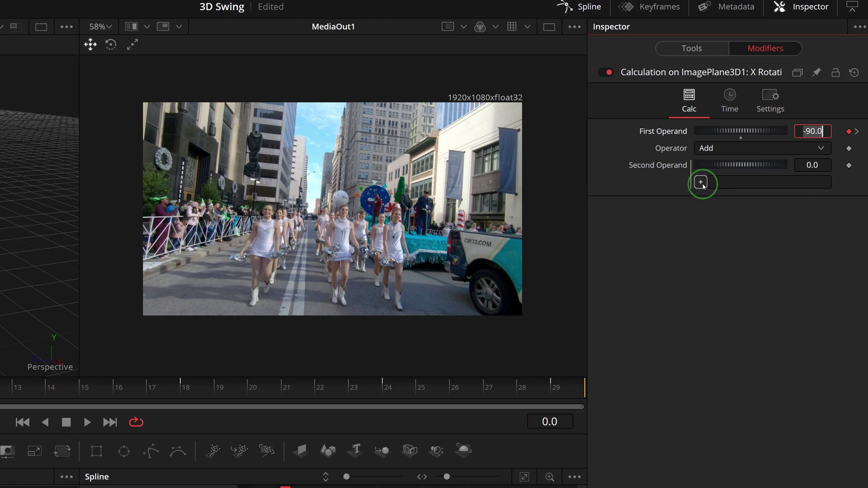
- Link the Second Operand to Reverse as iif(ImagePlane3D1.Reverse==1,-1,1) and set the Operator to Multiply
drag(702, 184, 725, 398)
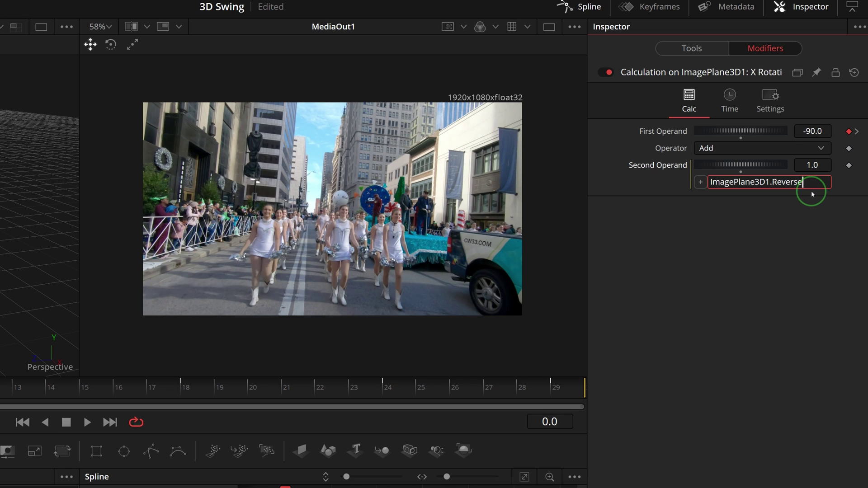
key(Home)
text(iif()
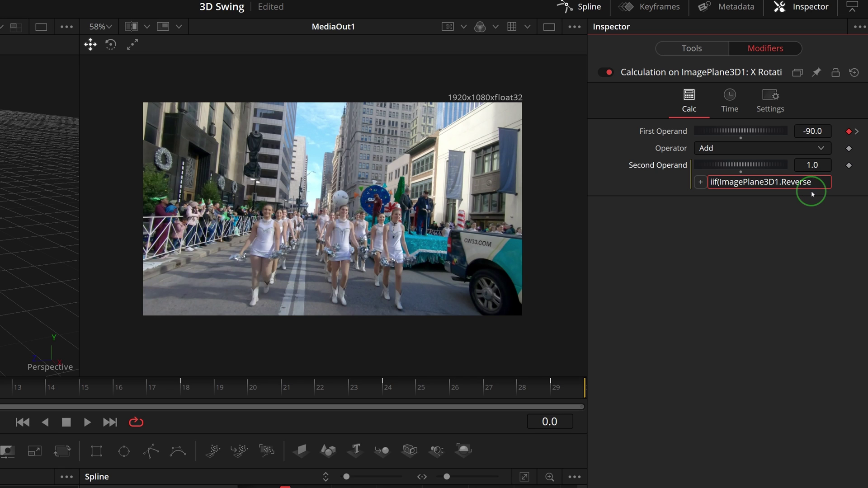
text(==1,)
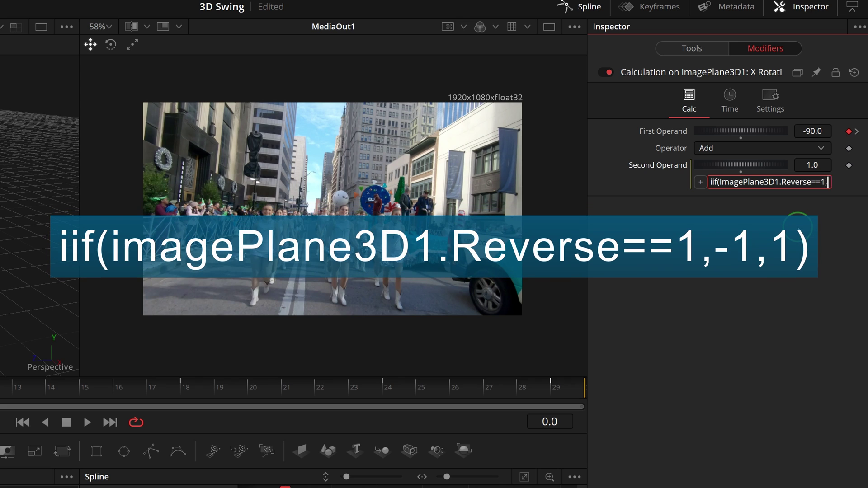
text(-1,1))
key(Tab)
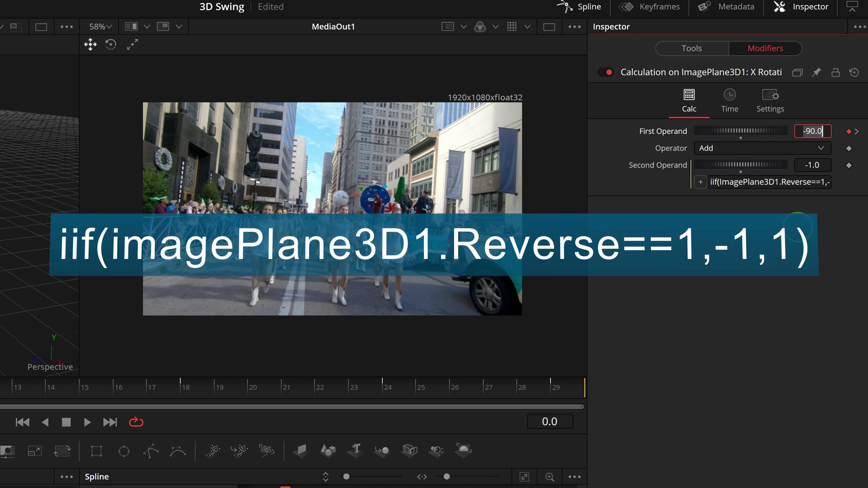
click(821, 149)
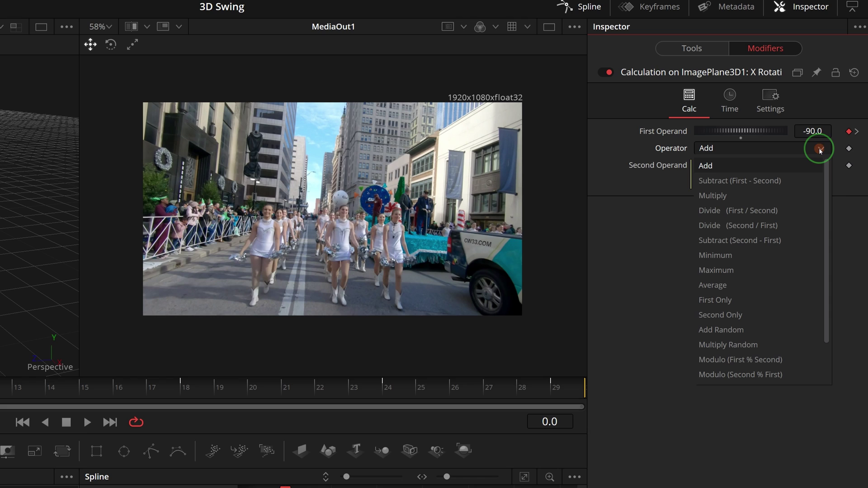
click(716, 196)
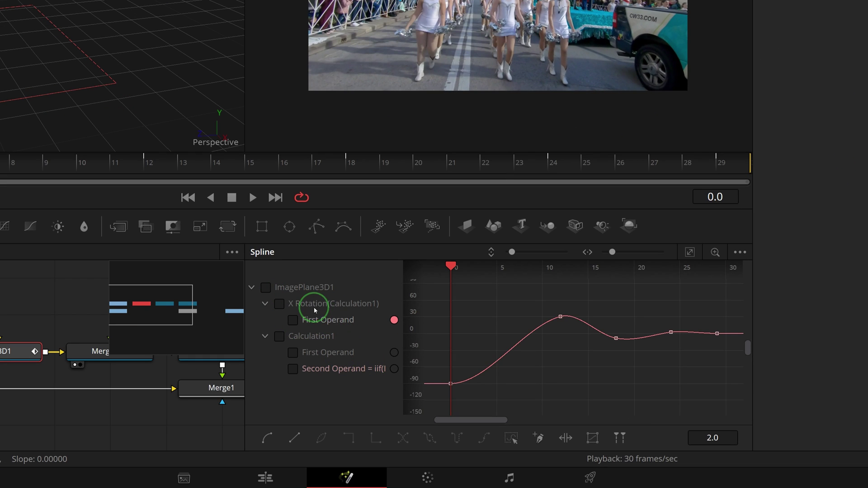
- Show the X Rotation curves in the spline graph, then scrub and play back the mirrored swing
click(280, 303)
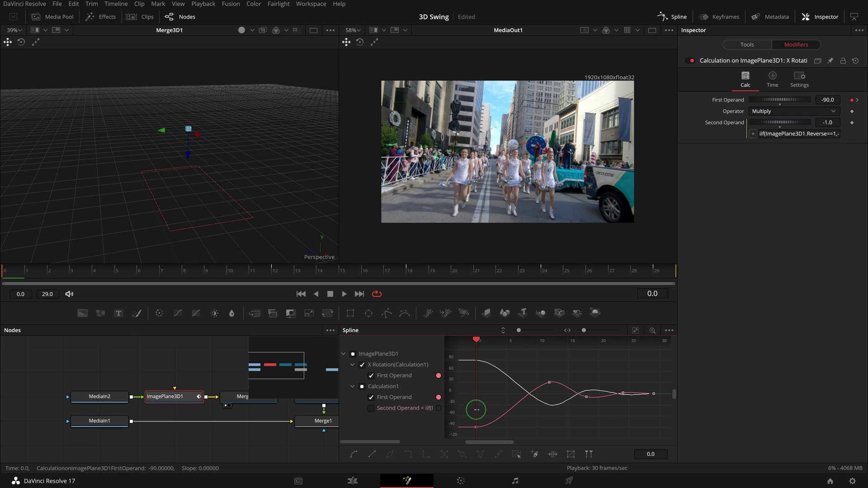
drag(477, 410, 568, 418)
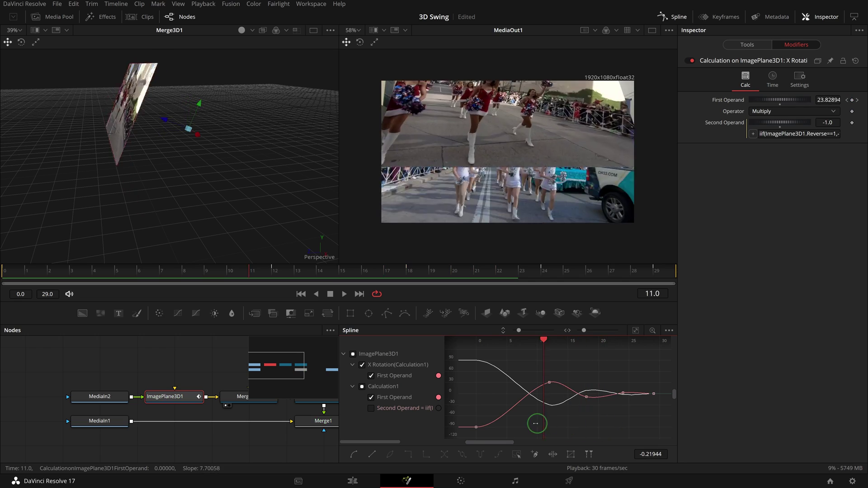
click(343, 295)
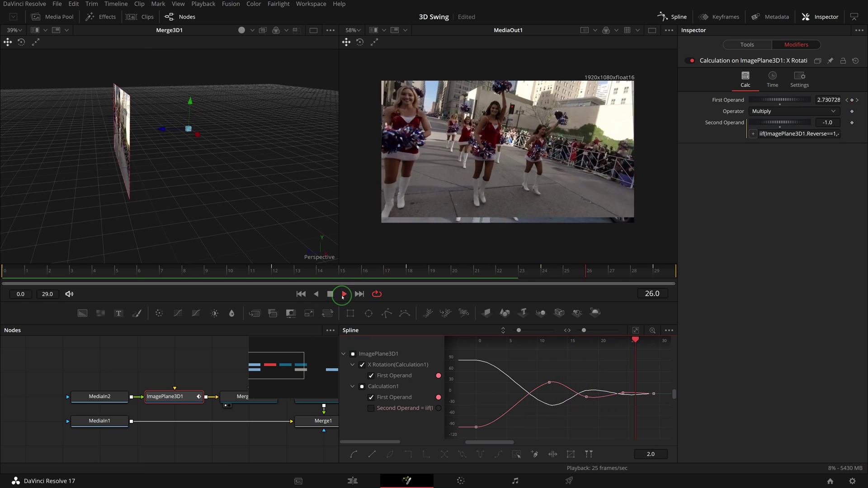
click(366, 333)
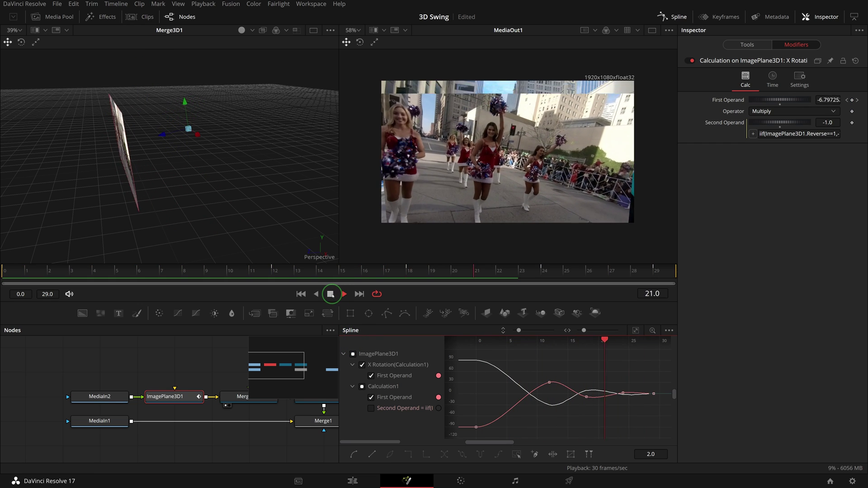
click(331, 295)
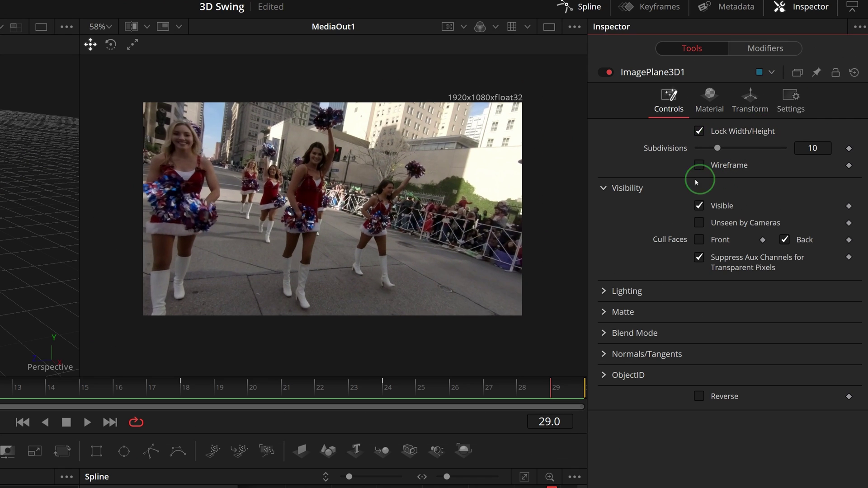
- Insert a Keyframe Stretcher modifier on ImagePlane3D1's X Rotation
click(784, 84)
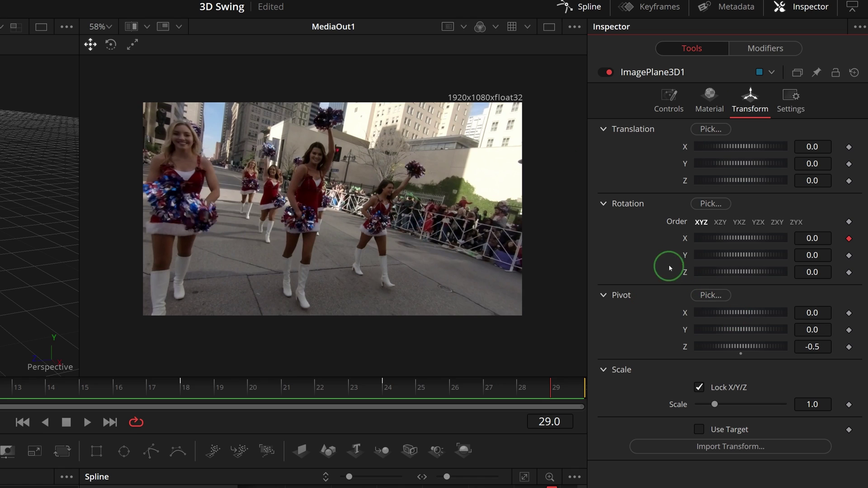
right_click(684, 239)
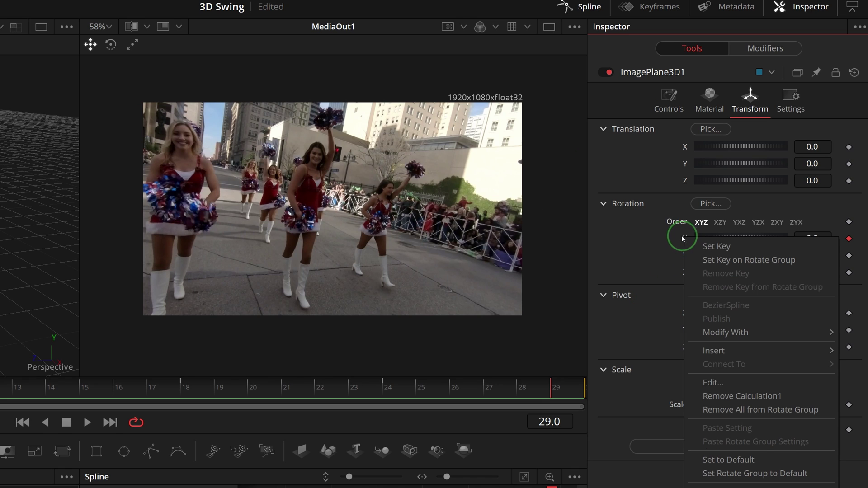
mouse_move(725, 352)
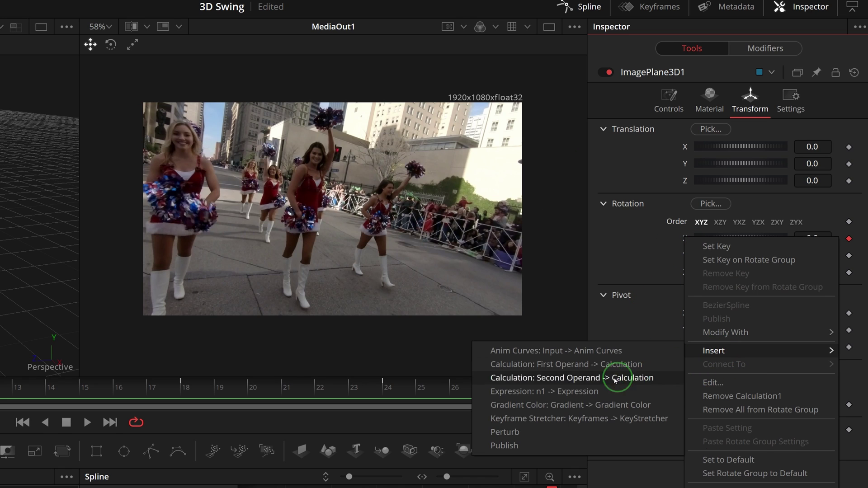
click(542, 419)
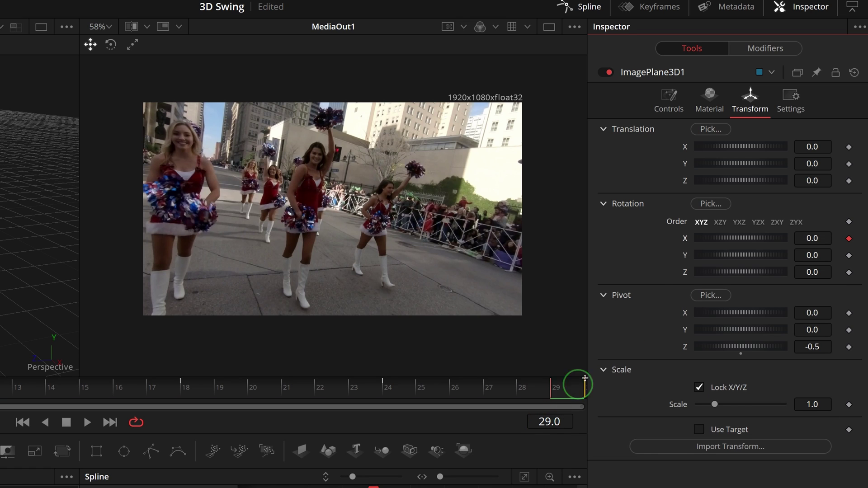
- Set the Keyframe Stretcher's Source End to 29 and Stretch Start to 0
click(763, 49)
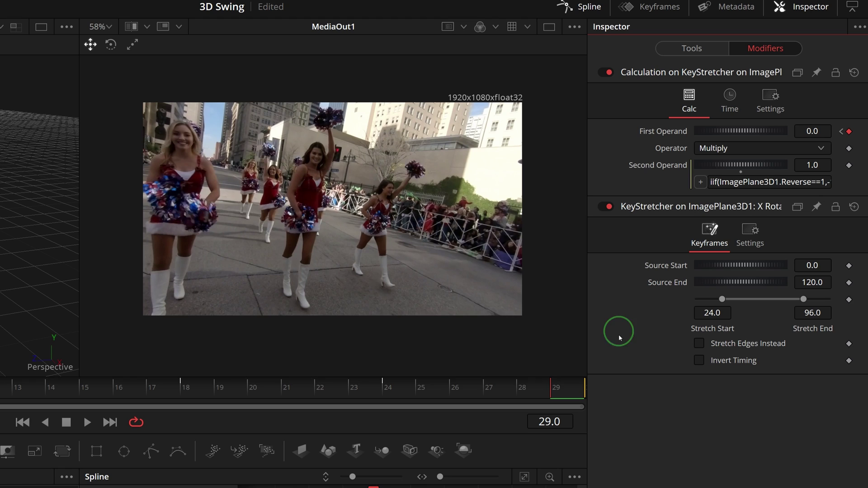
click(824, 282)
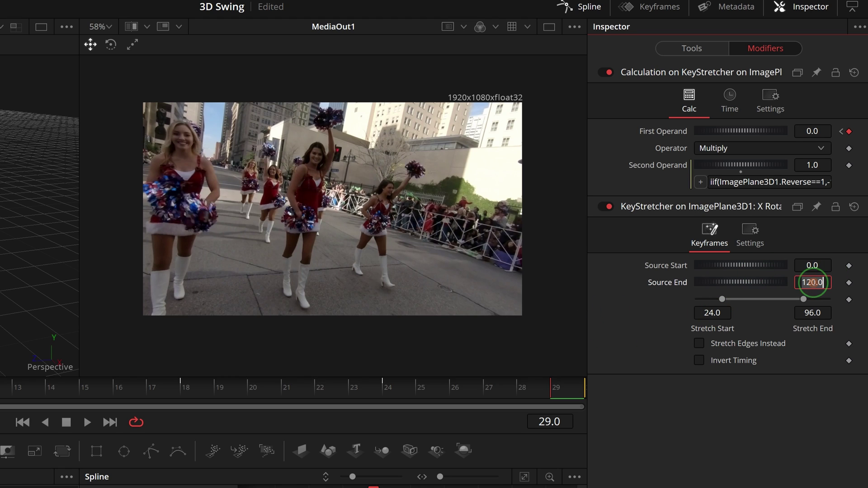
text(2)
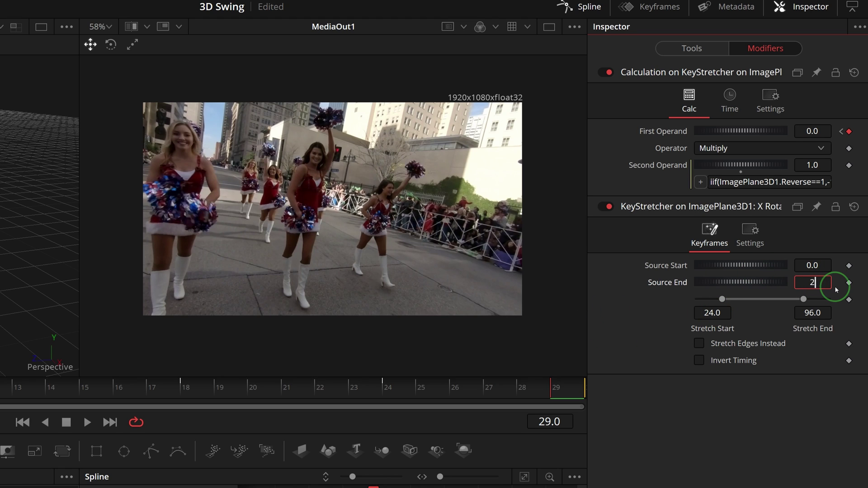
text(9)
key(Tab)
key(Tab)
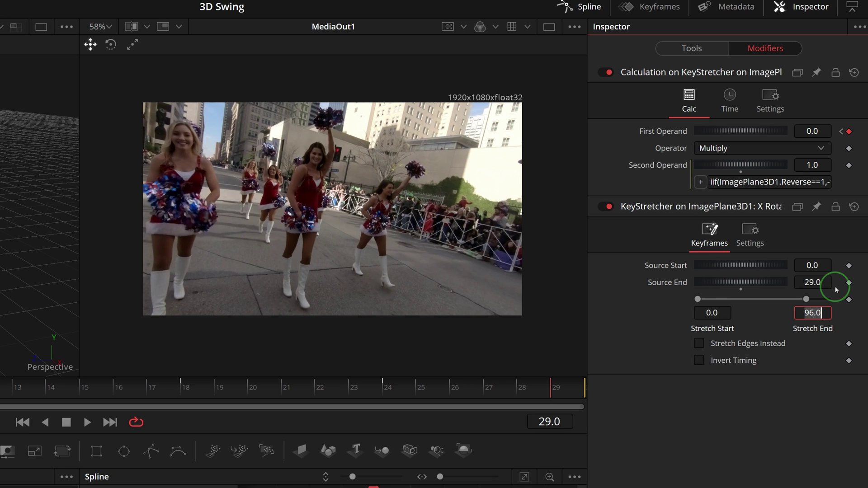
key(Tab)
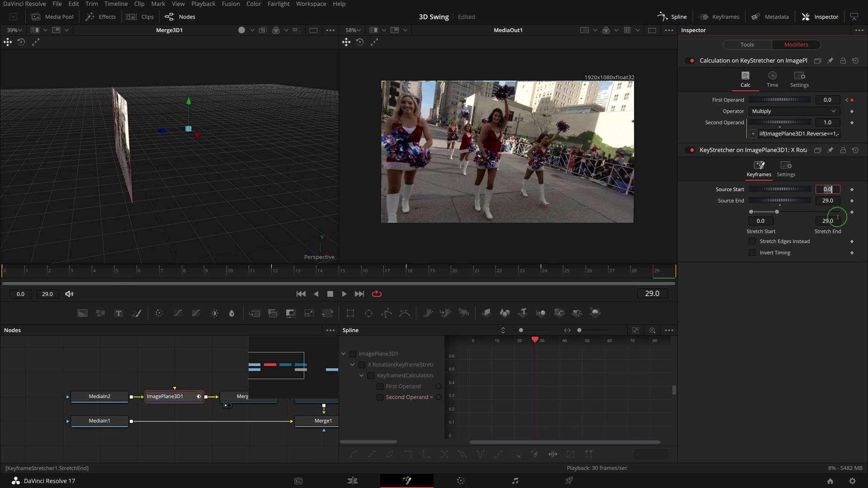
- Select ImagePlane3D1, Merge3D1, Renderer3D1 and Merge1 and create a macro from them
click(673, 17)
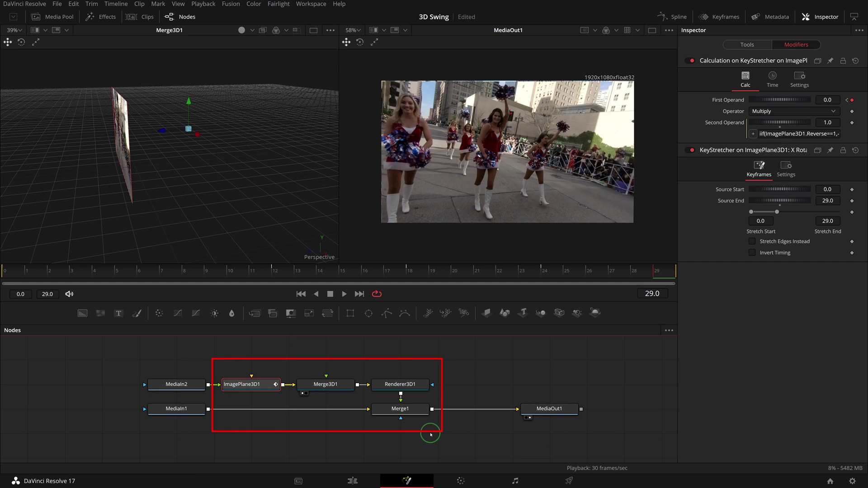
click(408, 410)
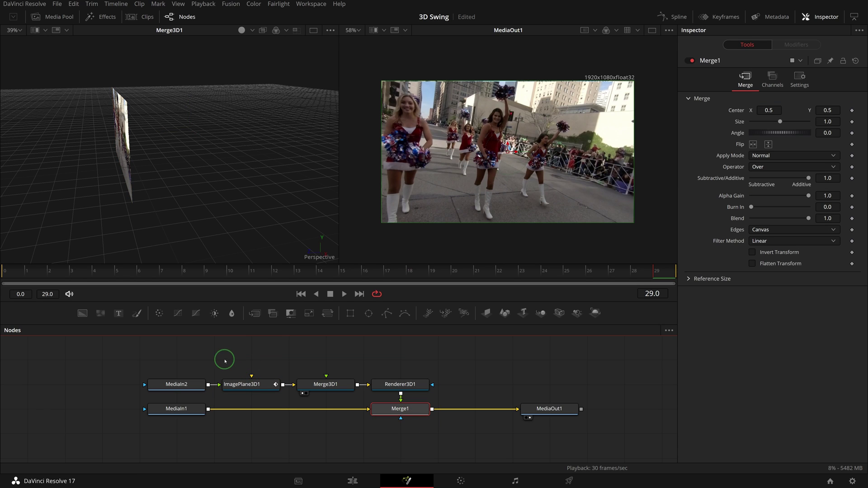
drag(225, 361, 455, 442)
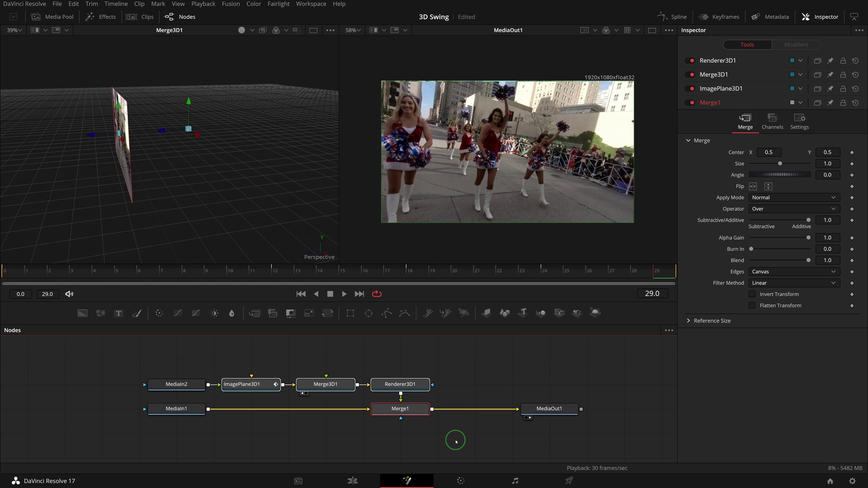
right_click(412, 410)
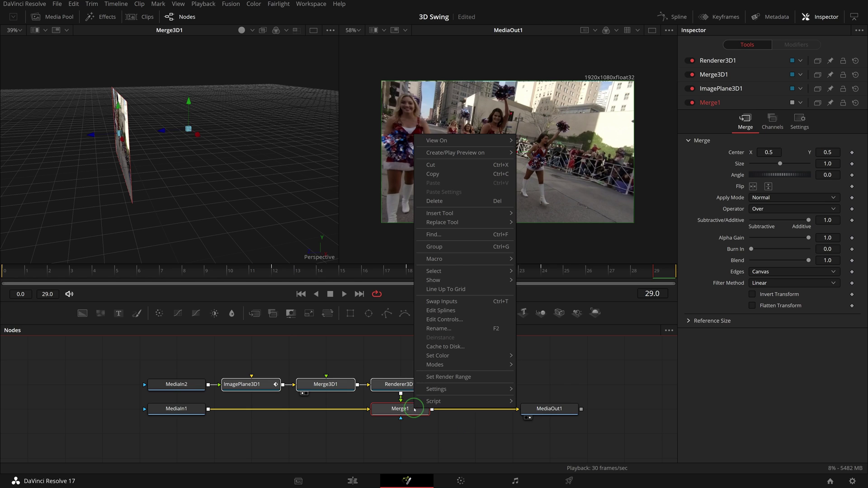
mouse_move(465, 259)
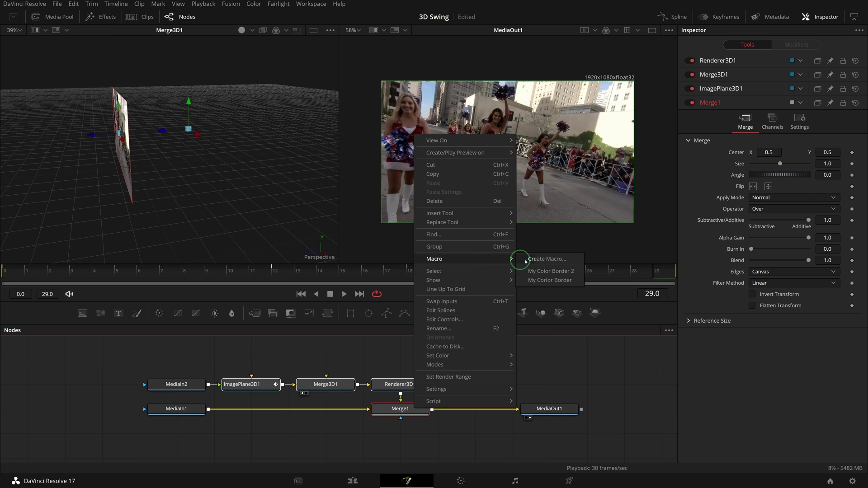
click(538, 260)
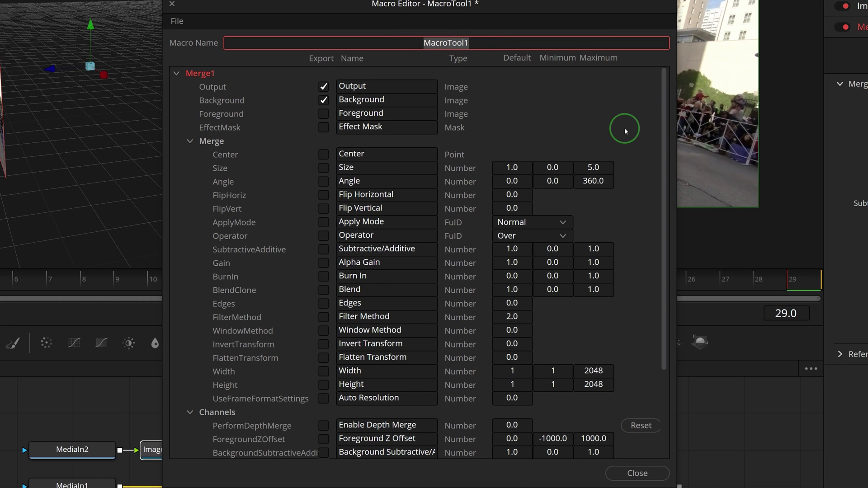
- Name the macro 'Essential Swing In 3D', export Pivot Z as 'Anchor Distance', and export Reverse
text(Essential Swing In 3D)
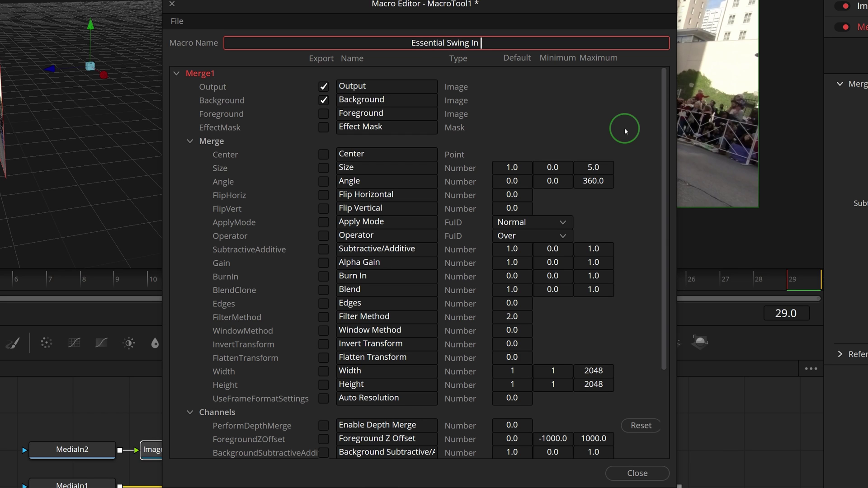
click(177, 74)
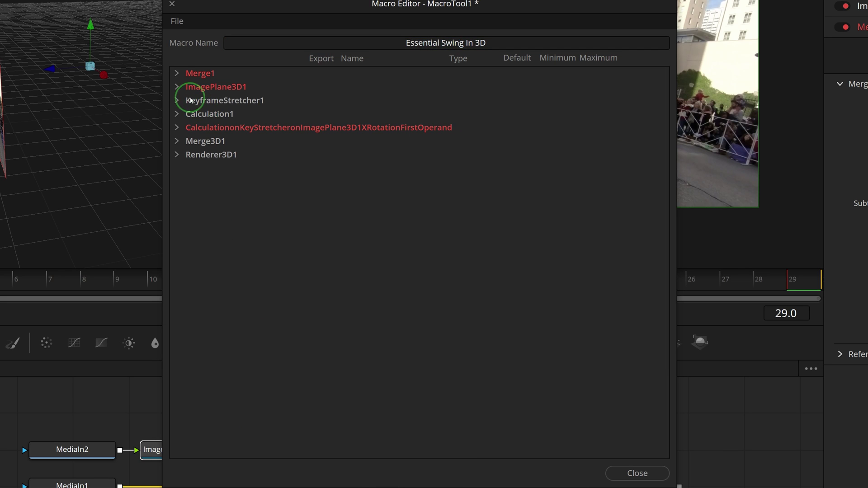
click(176, 87)
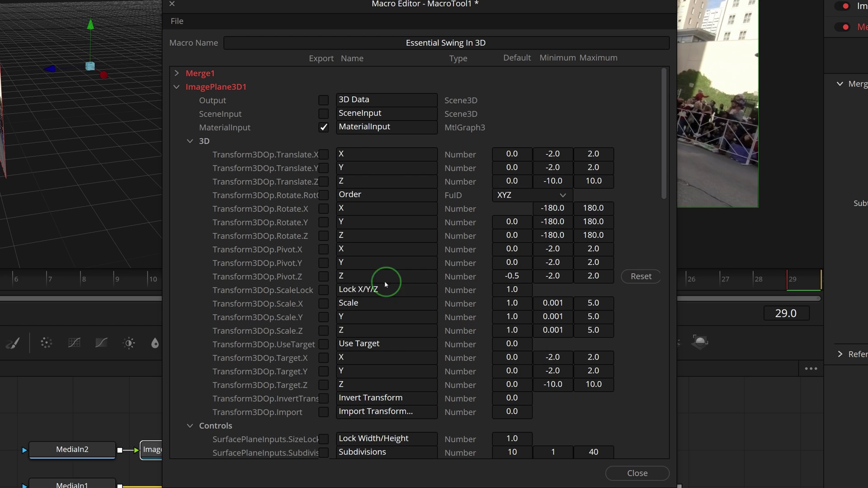
click(323, 276)
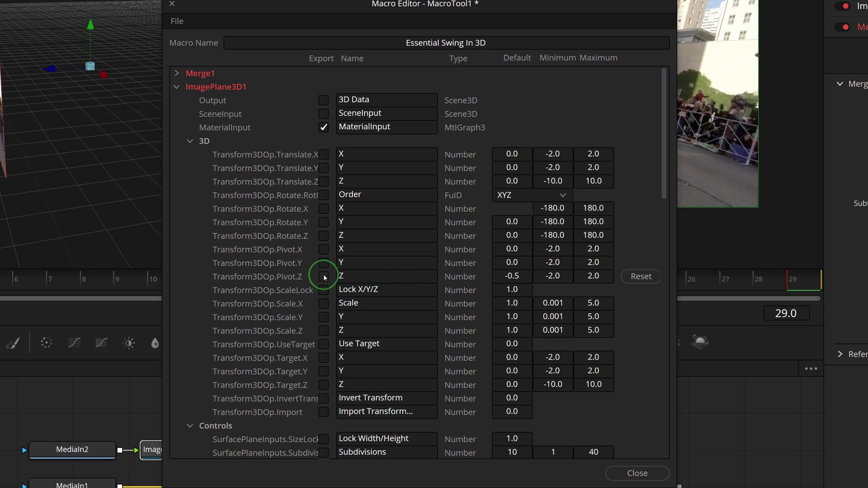
key(BackSpace)
text(A)
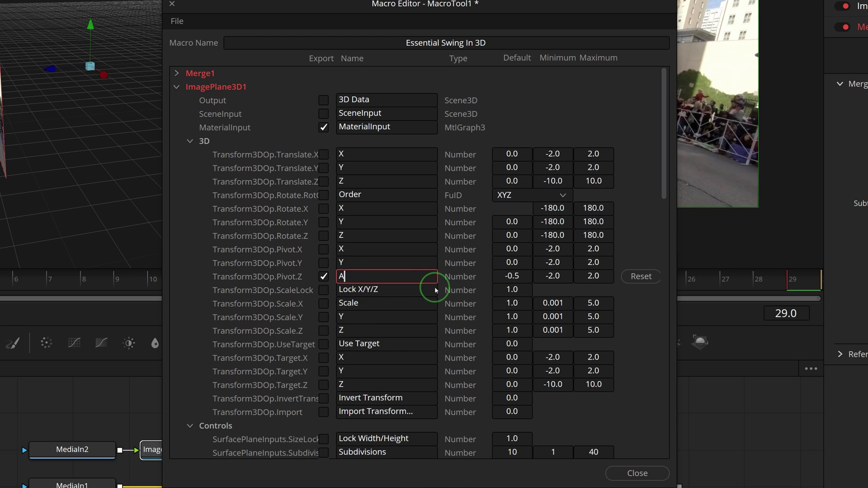
text(nchor Distance)
scroll(435, 287, down, 15)
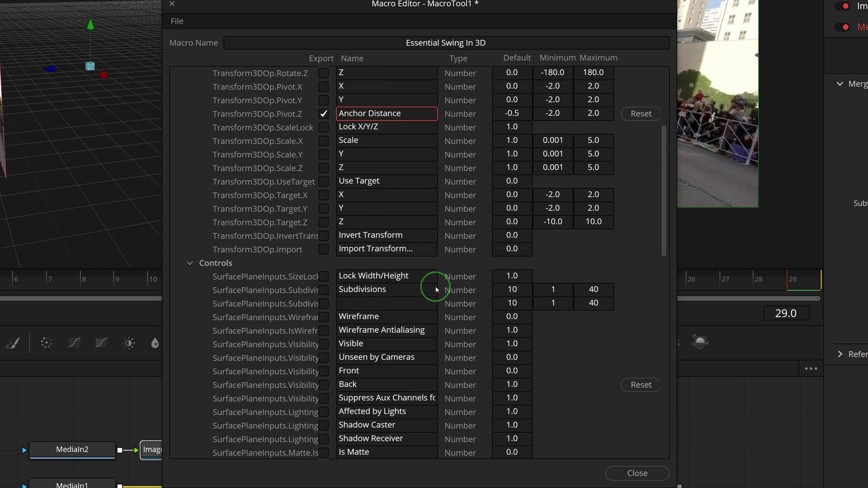
click(328, 141)
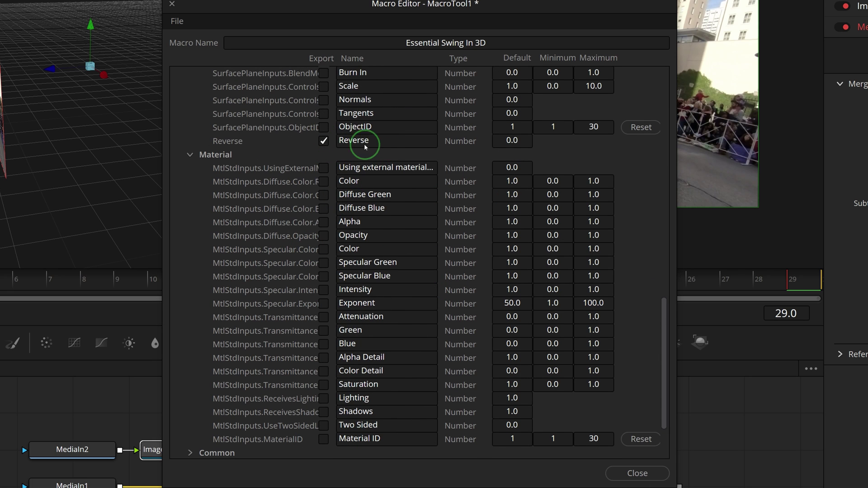
scroll(178, 443, down, 3)
- Expand Renderer3D1's Common settings in the Macro Editor
click(177, 439)
scroll(226, 281, down, 9)
click(190, 154)
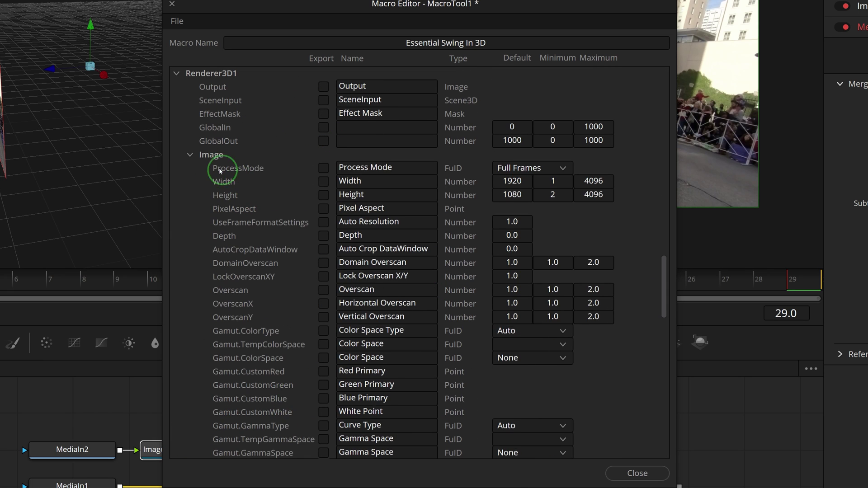
click(190, 154)
click(190, 167)
click(186, 167)
click(190, 439)
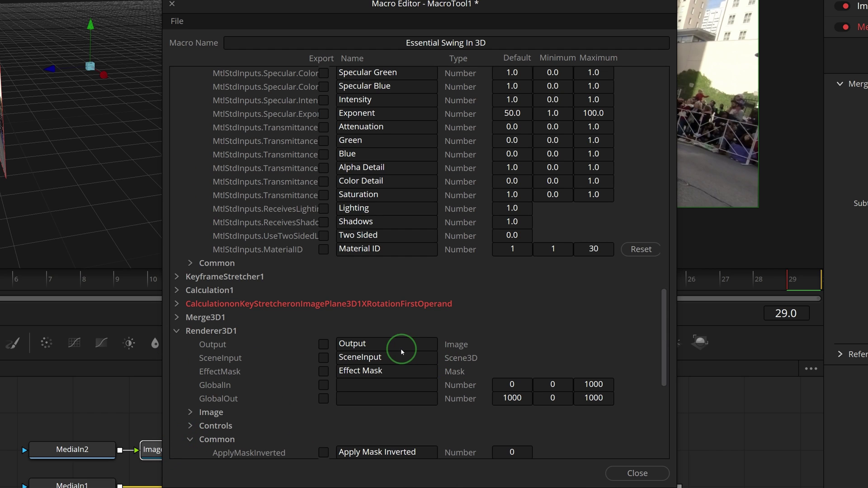
scroll(398, 346, down, 7)
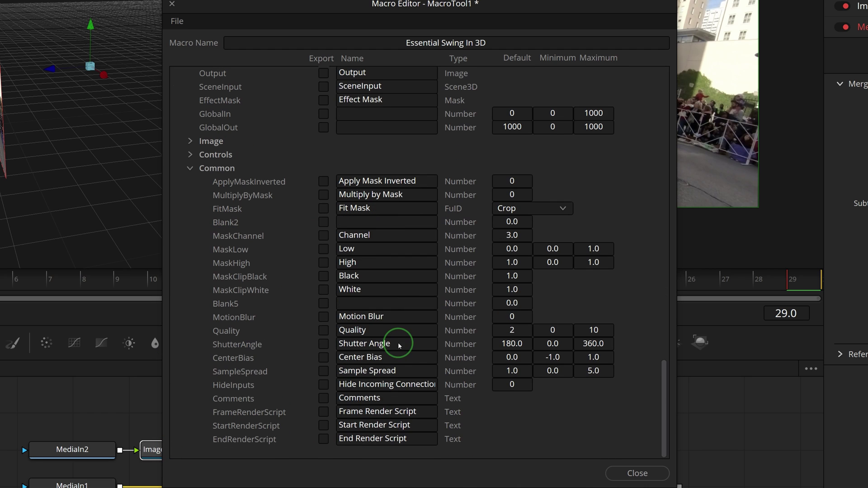
- Export Renderer3D1's Motion Blur, Quality, Shutter Angle, Center Bias and Sample Spread
click(324, 316)
click(324, 330)
click(324, 344)
click(323, 359)
click(323, 371)
scroll(452, 361, up, 5)
scroll(418, 199, down, 2)
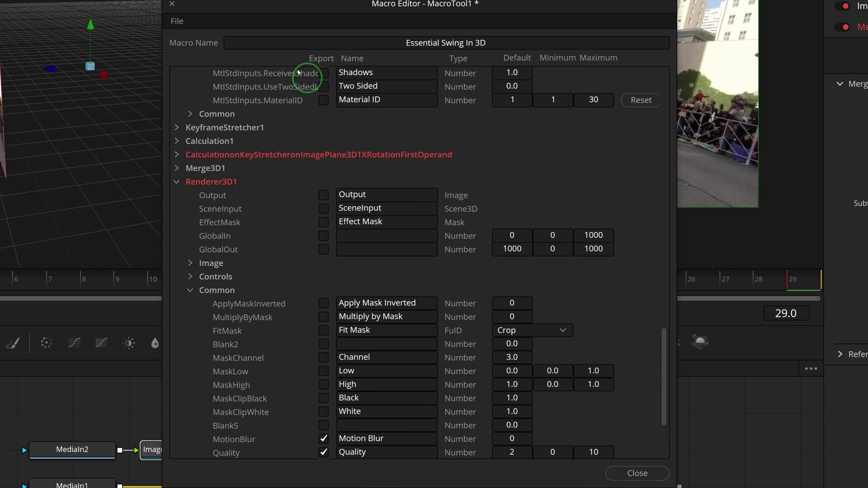
click(178, 23)
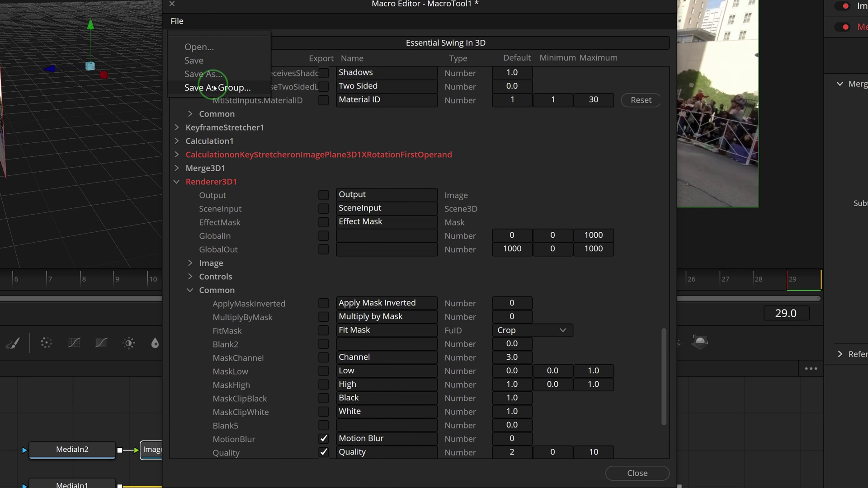
- Save the macro as a file, browsing to Fusion\Templates\Edit\Transitions
click(203, 74)
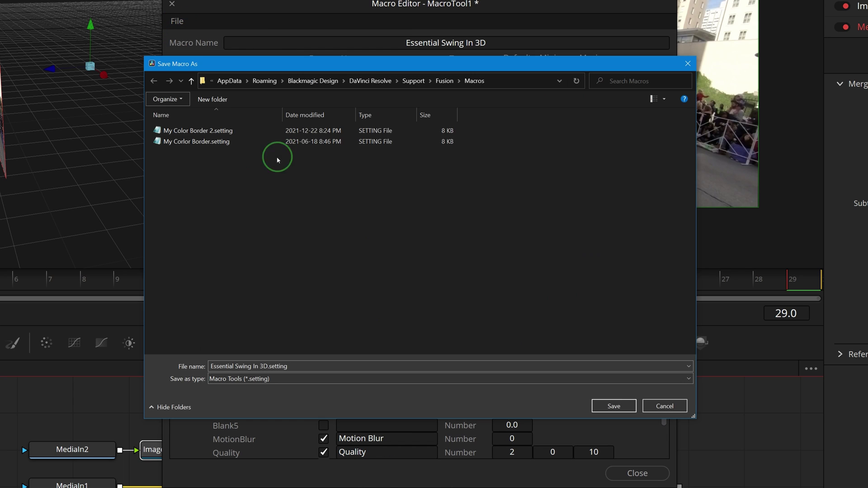
click(446, 81)
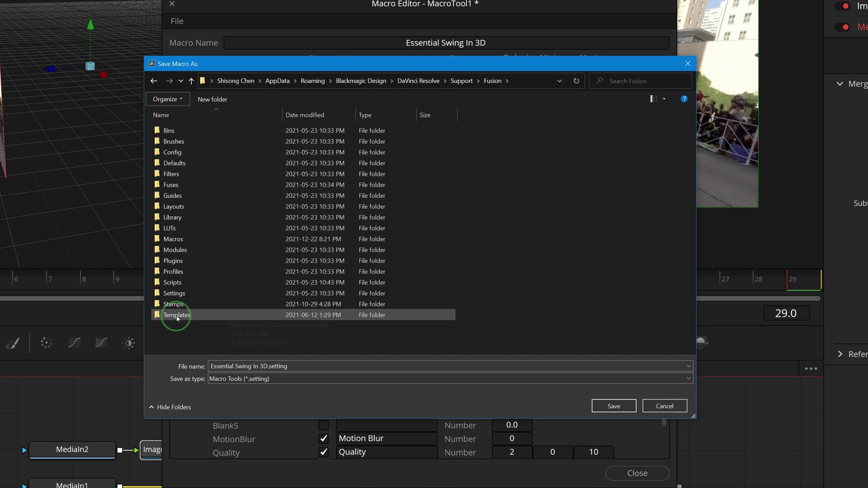
double_click(178, 311)
double_click(168, 131)
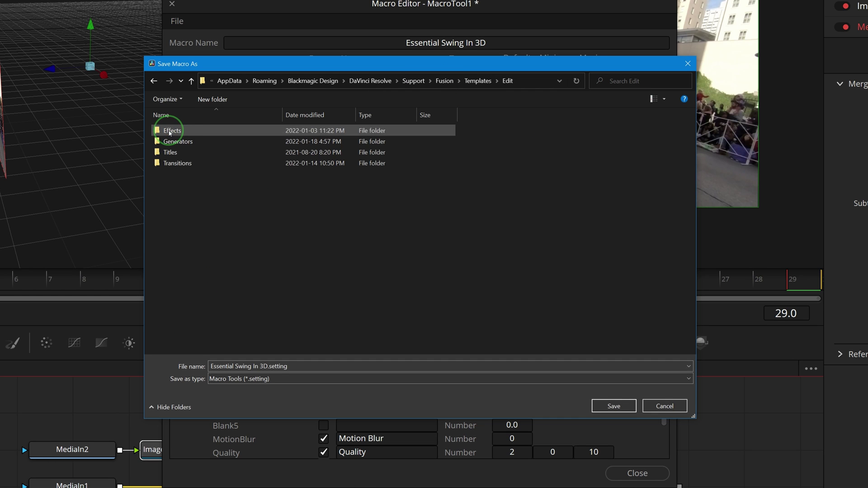
double_click(184, 164)
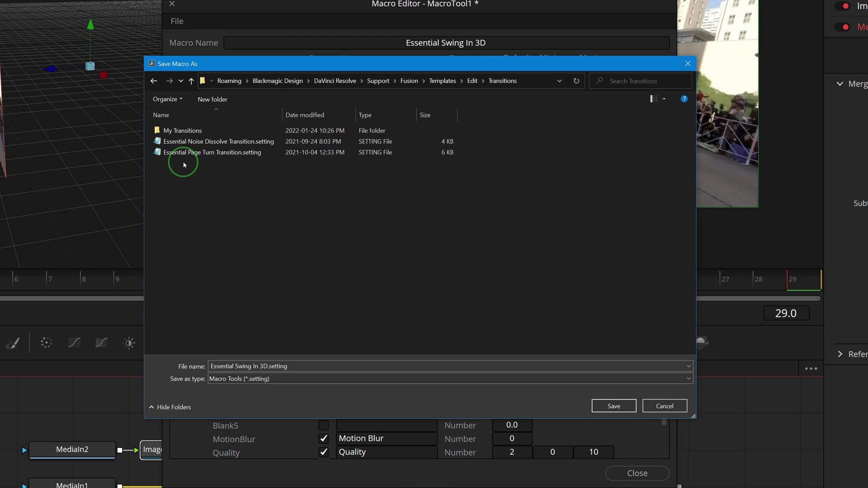
- Create an 'Essential Transitions' folder there and save Essential Swing In 3D.setting into it
right_click(240, 189)
mouse_move(295, 279)
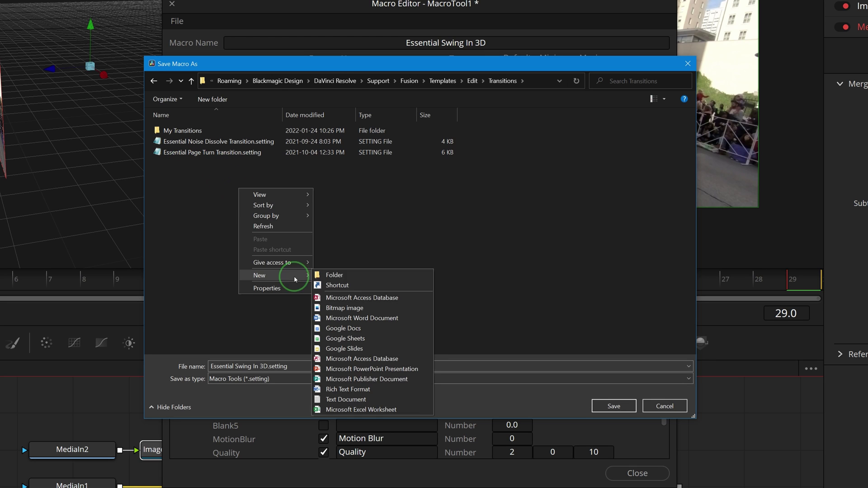
click(332, 275)
text(Essential TR)
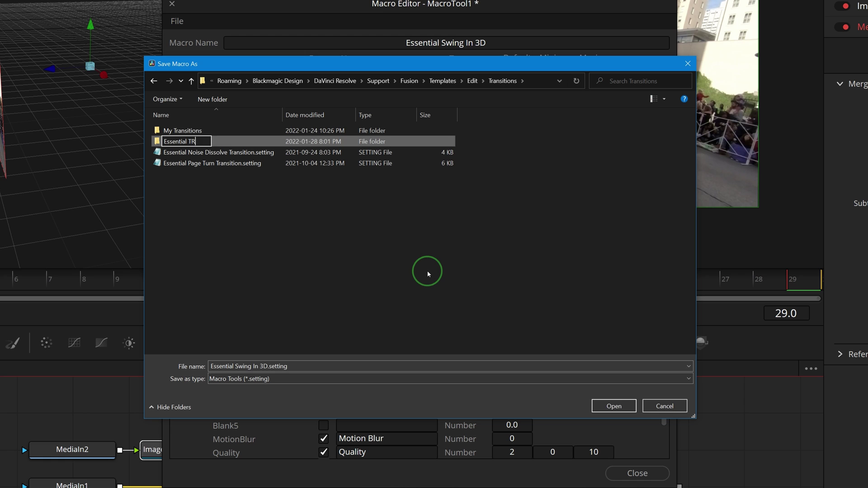
text(ansitions)
key(Return)
double_click(216, 130)
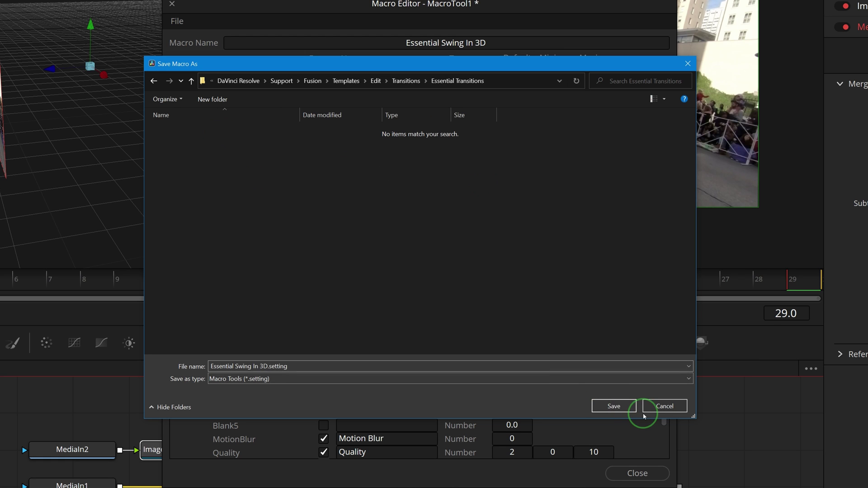
click(614, 406)
- On the Edit page, drop Essential Swing In 3D from Essential Transitions onto the Part 2/Part 3 cut
click(638, 473)
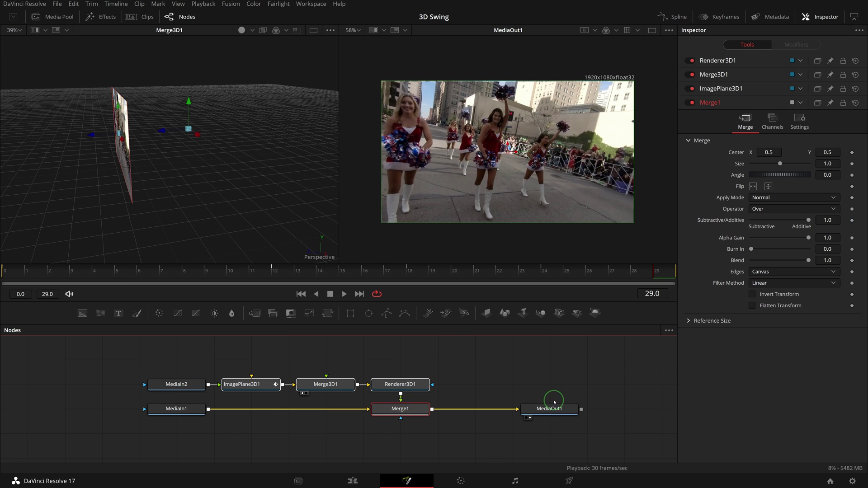
click(356, 481)
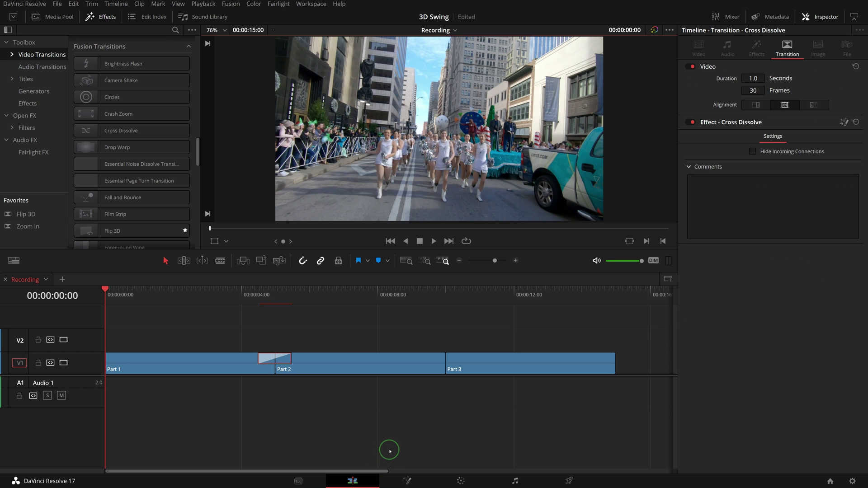
scroll(195, 136, down, 5)
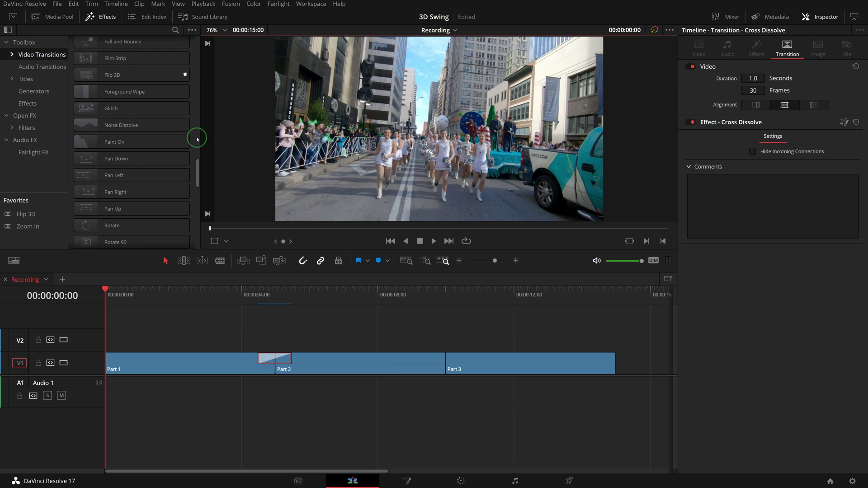
scroll(195, 138, down, 10)
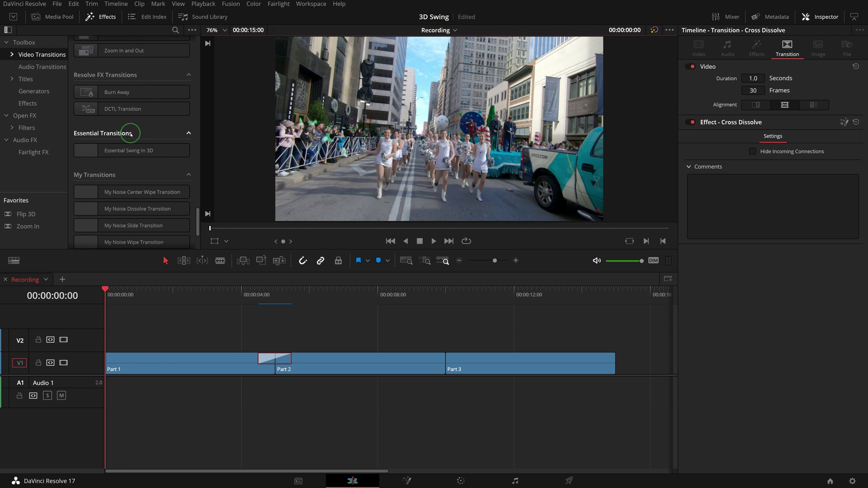
drag(108, 151, 415, 356)
- Play the lengthened transition, tick Reverse in the Inspector, and preview the reversed swing
key(space)
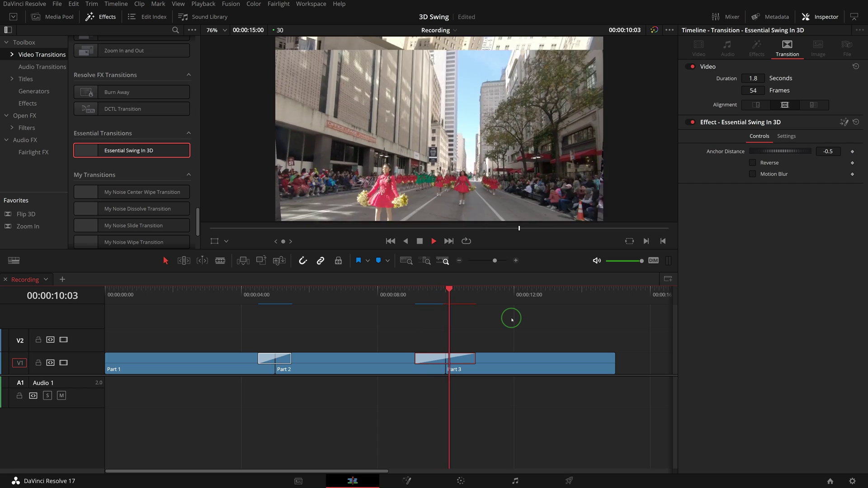
click(414, 292)
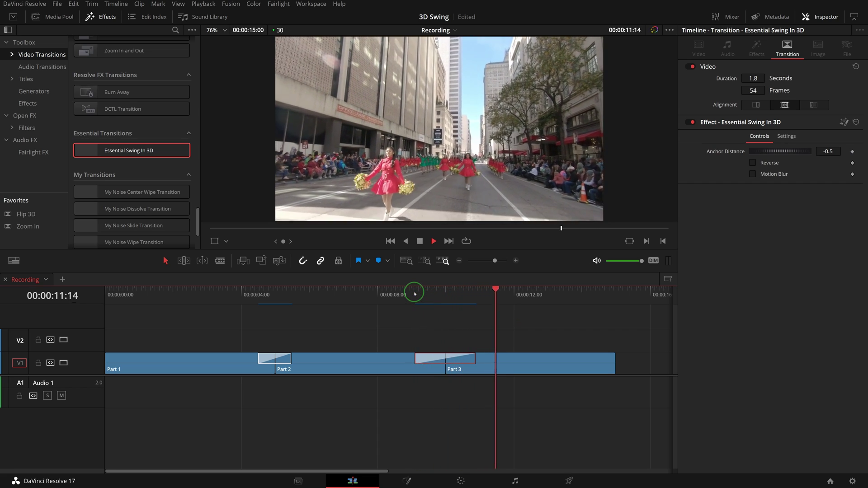
click(752, 163)
click(416, 294)
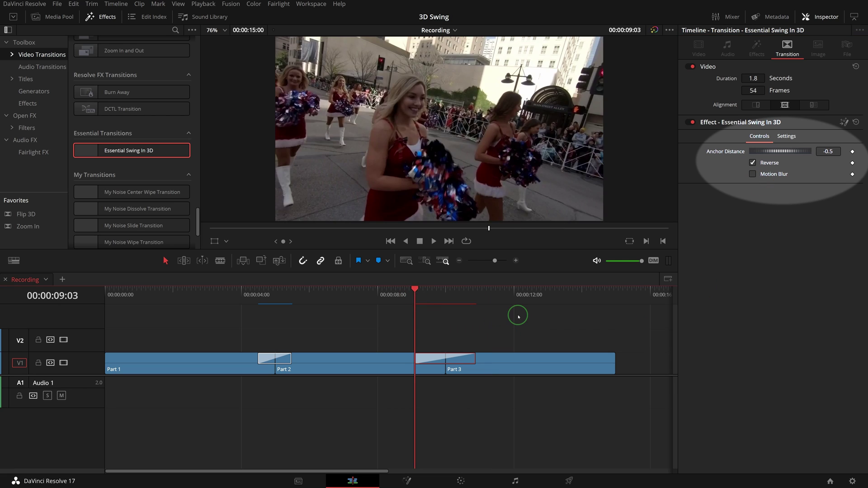
key(space)
click(414, 294)
- Enable Motion Blur on the transition with Quality 8 and play it over the cut
click(761, 173)
drag(814, 187, 791, 186)
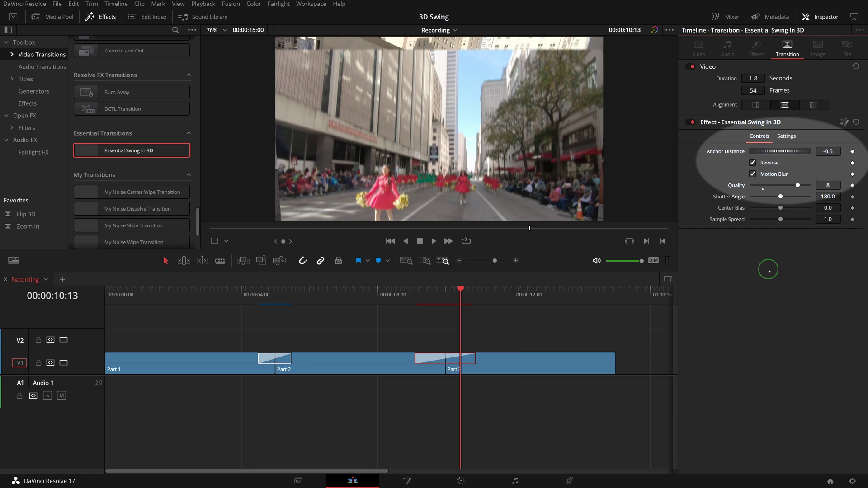
drag(460, 335, 497, 335)
key(space)
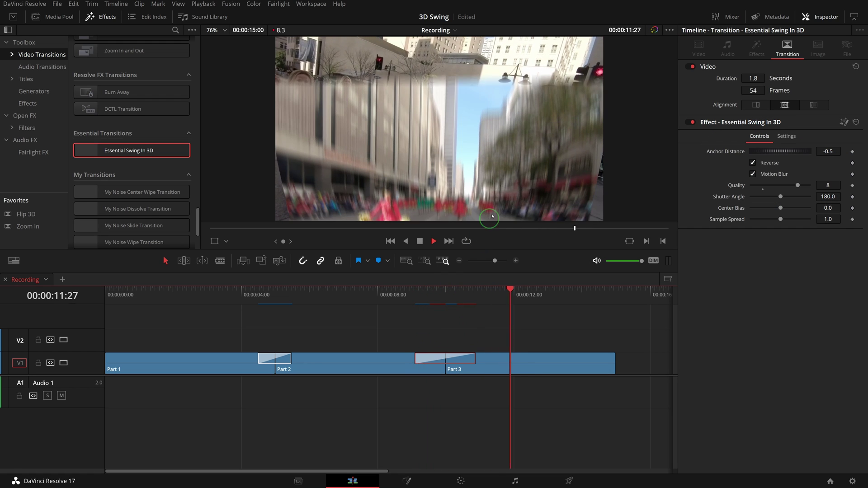
- Replay the Part 2/Part 3 transition from just before it to review the motion blur
drag(413, 294, 447, 294)
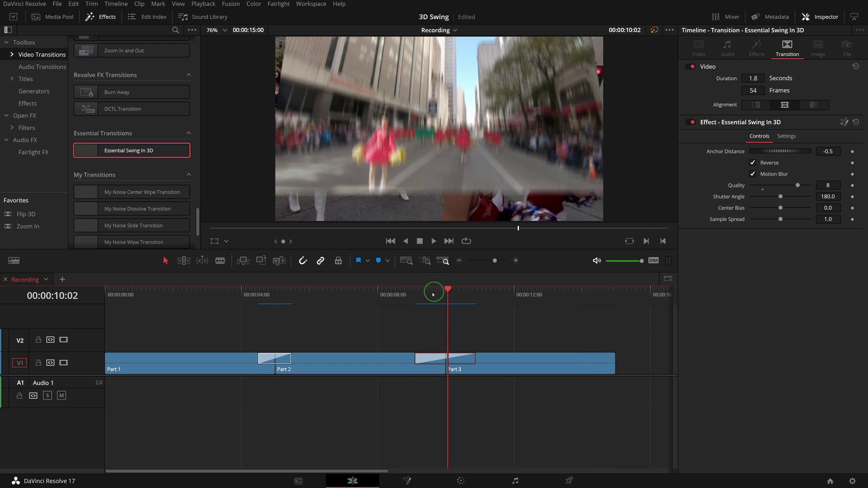
click(413, 294)
key(space)
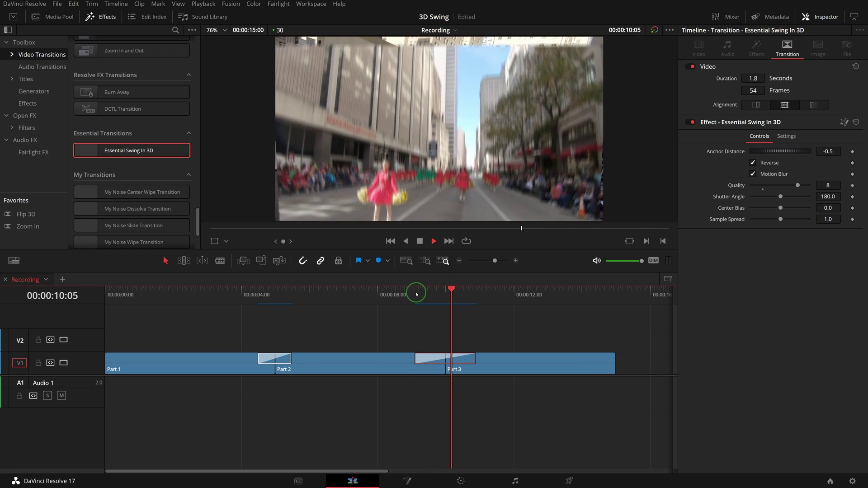
click(413, 294)
key(space)
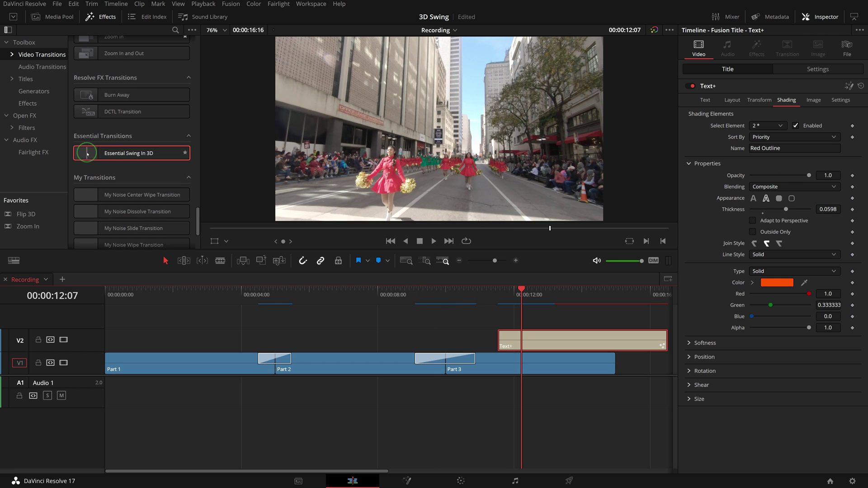
- Put a 1-second Essential Swing In 3D on the Text+ title's start on V2, then play and select it
drag(93, 152, 516, 337)
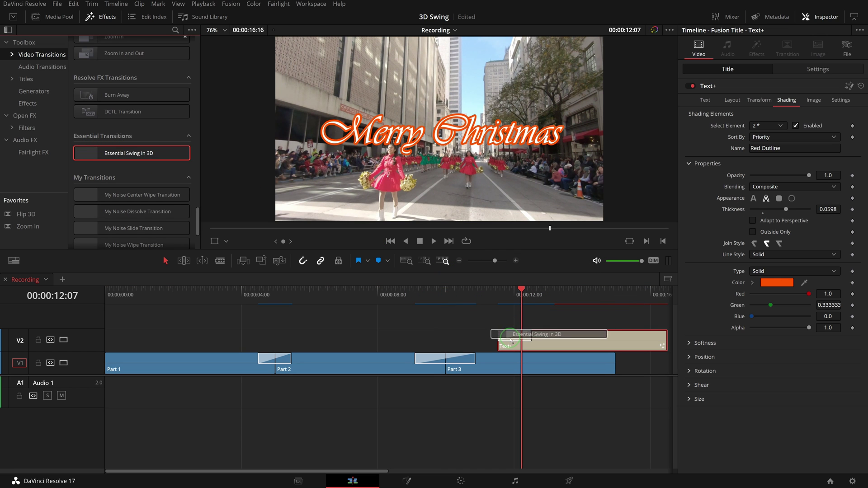
click(495, 294)
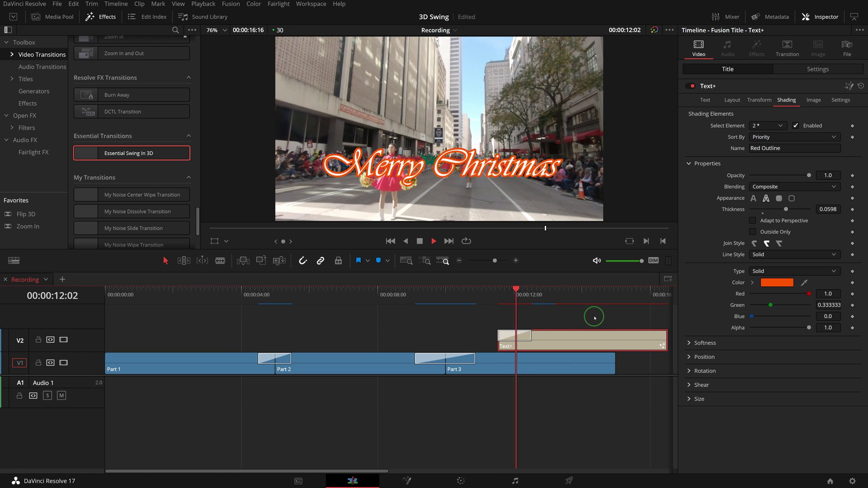
click(498, 293)
key(space)
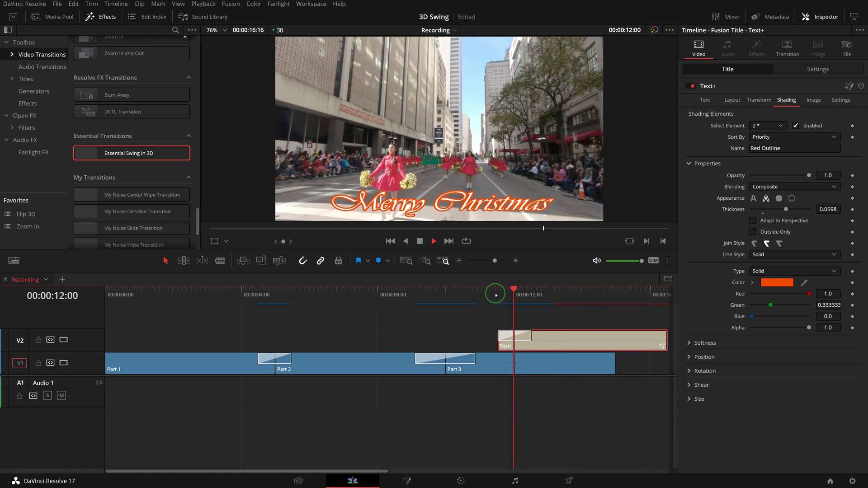
click(491, 295)
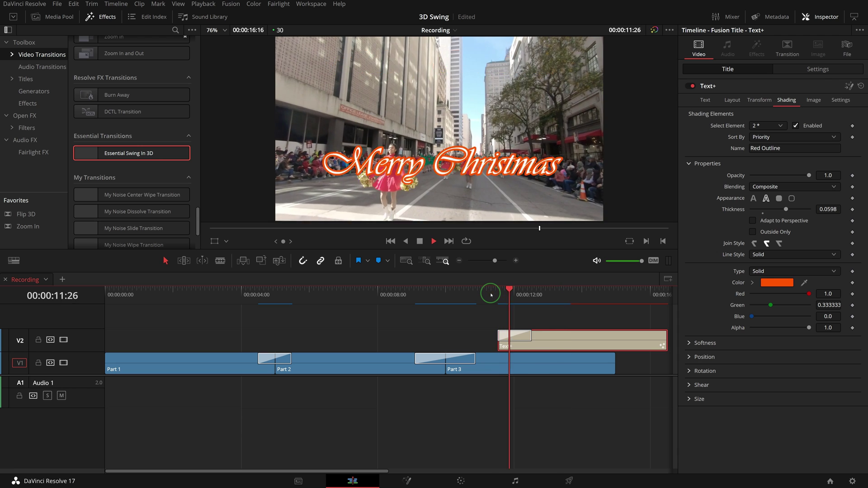
key(space)
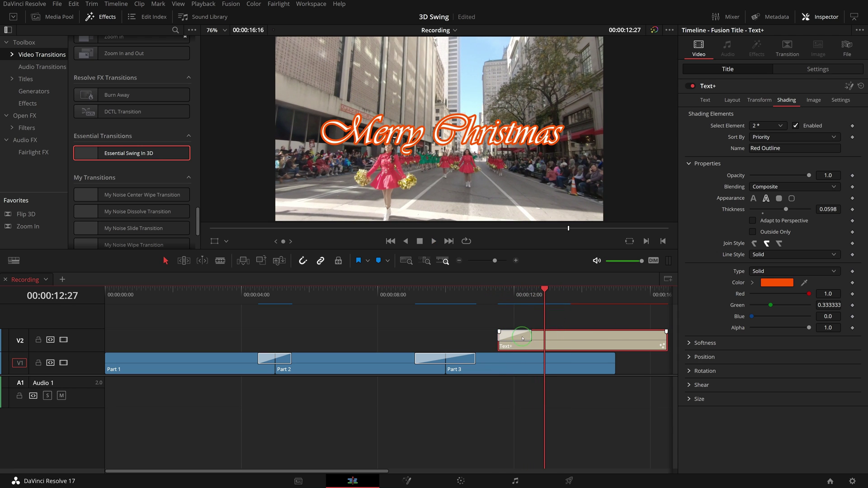
click(524, 337)
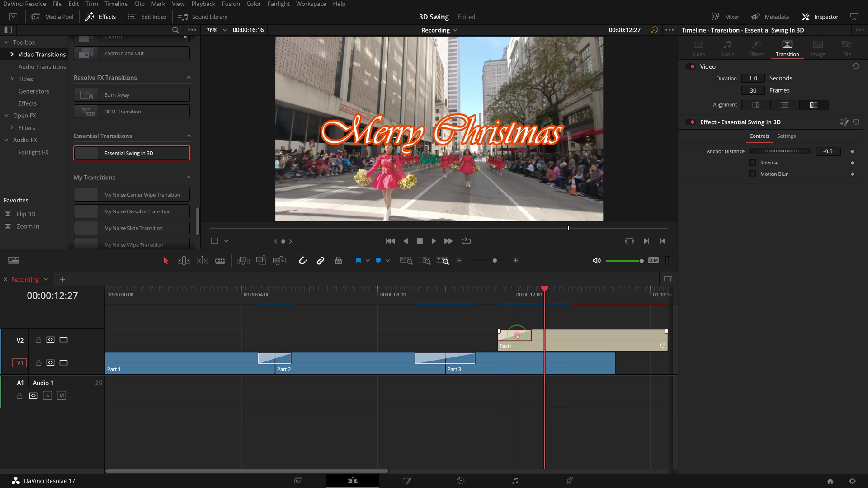
- Set the title transition's Anchor Distance to -0.05 and replay the title from its start
click(827, 151)
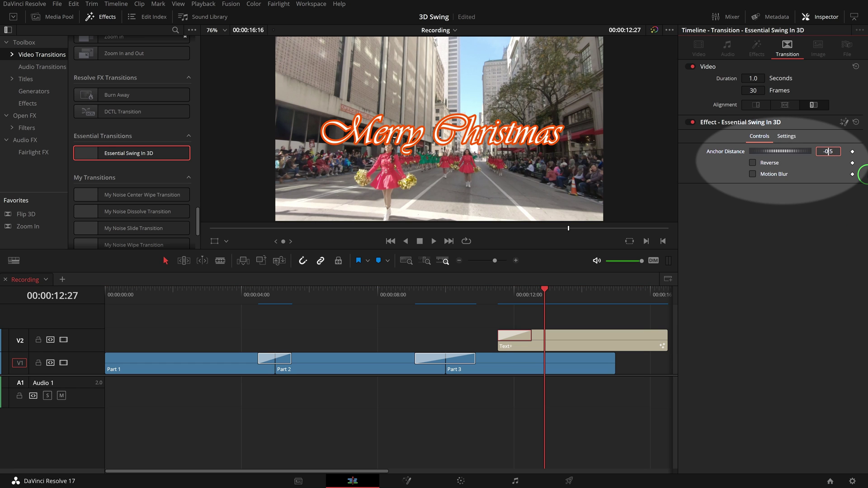
click(498, 296)
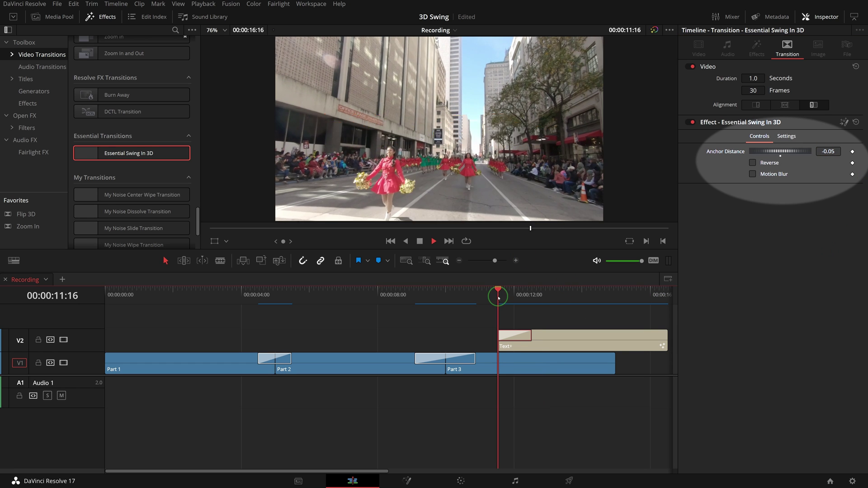
key(space)
click(496, 297)
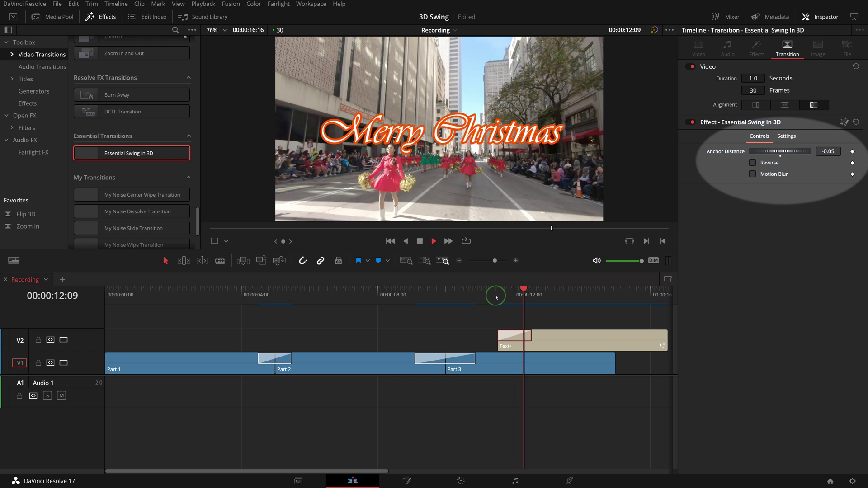
click(495, 295)
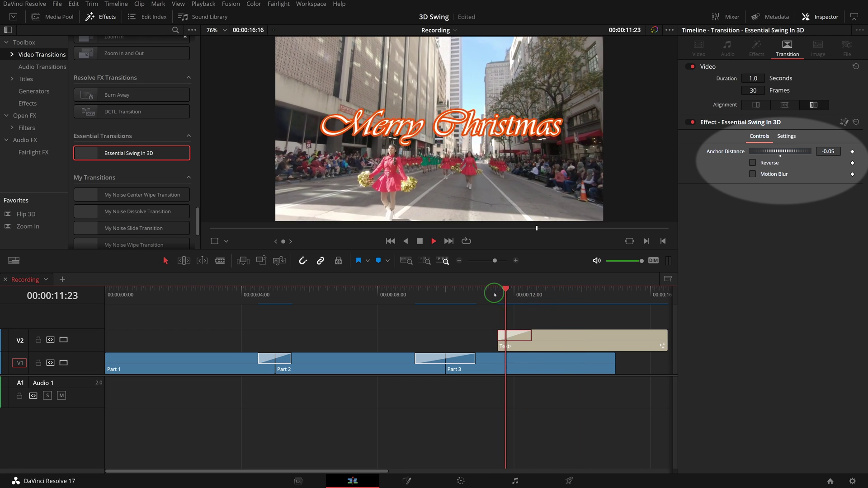
key(space)
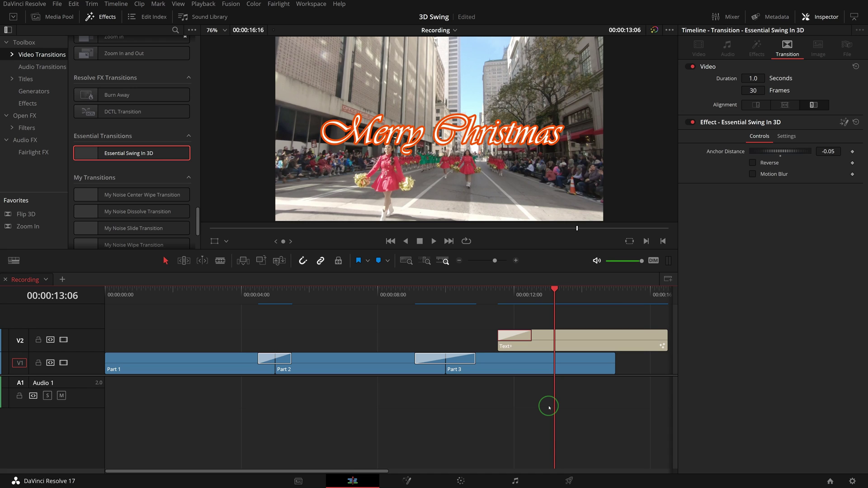
- Open the Part 1 to Part 2 transition on the Fusion page
click(286, 359)
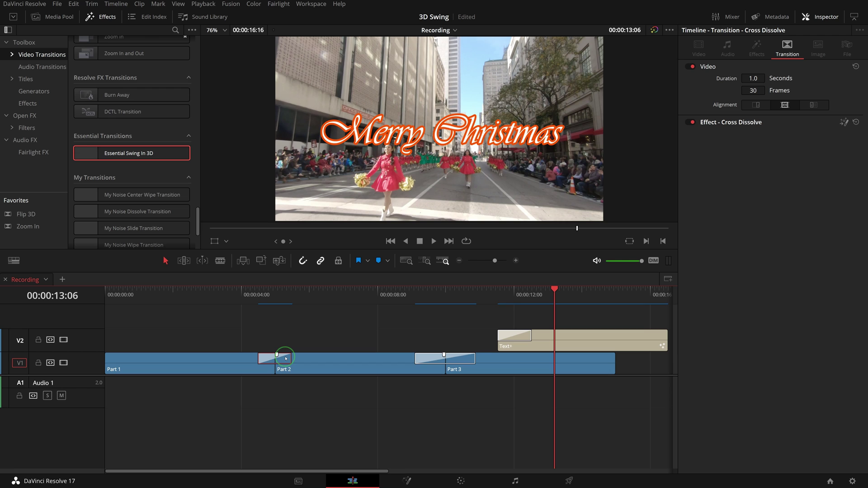
right_click(285, 358)
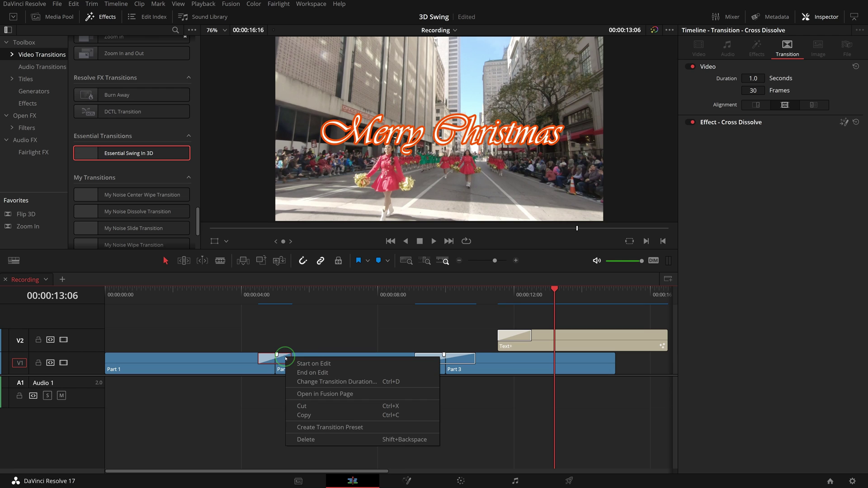
click(340, 394)
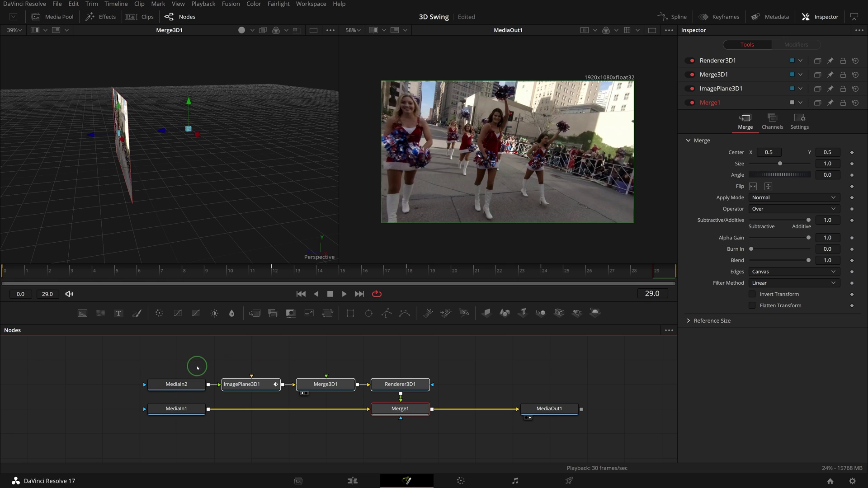
- Swap the media inputs so MediaIn1 feeds ImagePlane3D1 and MediaIn2 feeds Merge1's background
mouse_move(184, 413)
drag(365, 408, 185, 389)
click(186, 414)
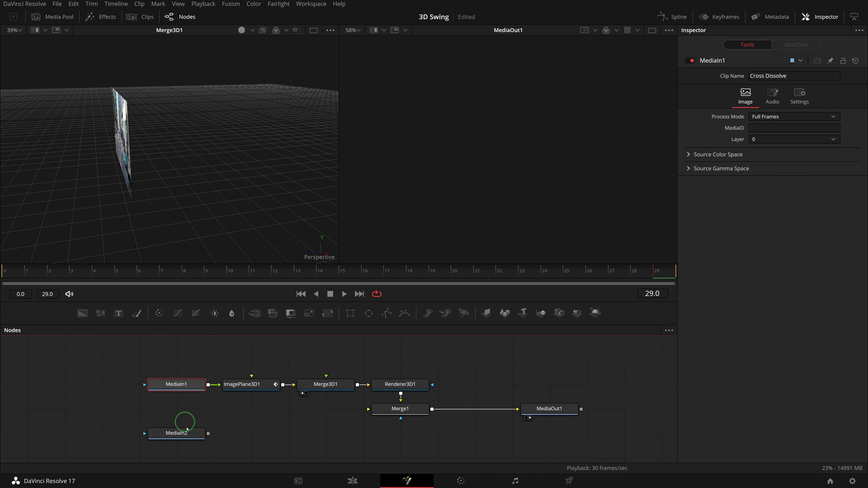
drag(189, 444, 375, 411)
click(207, 411)
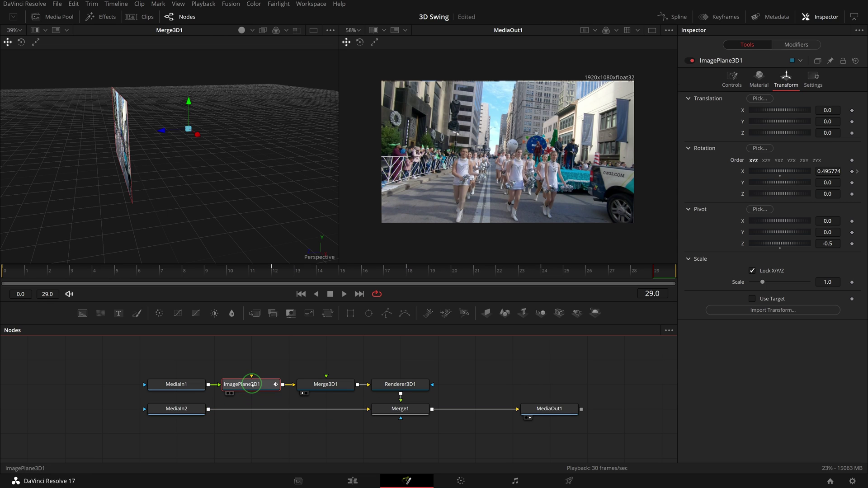
- Reverse all ImagePlane3D1 X Rotation keyframes in the Spline editor so rotation ends at -90 by frame 29
click(673, 17)
drag(246, 432, 149, 433)
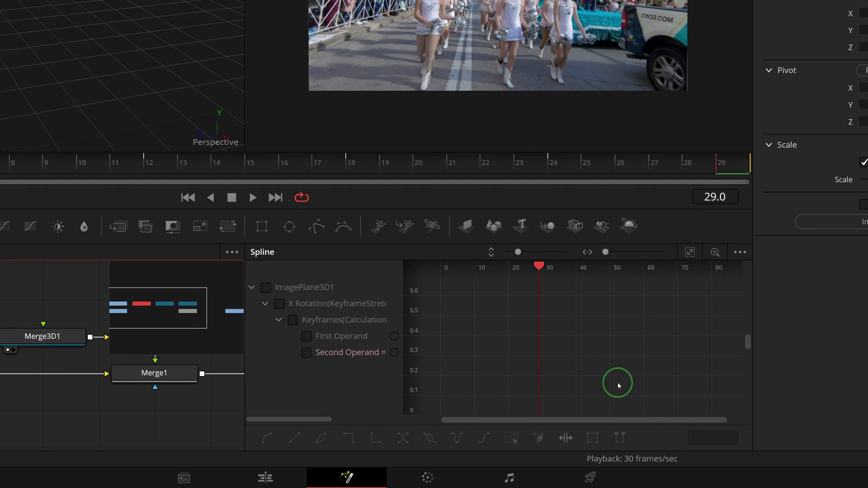
click(306, 336)
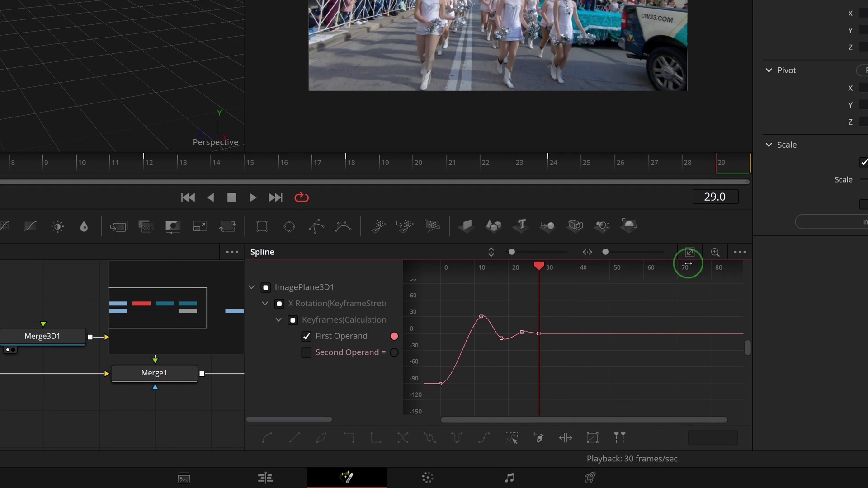
click(689, 252)
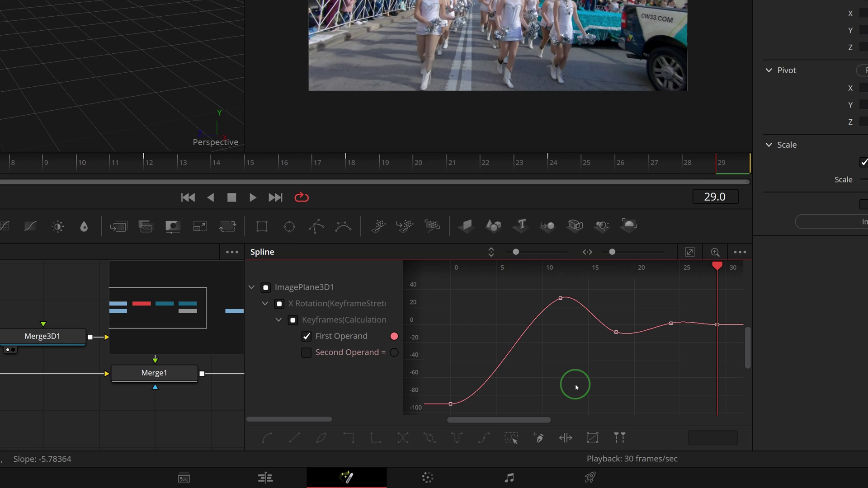
key(ctrl+a)
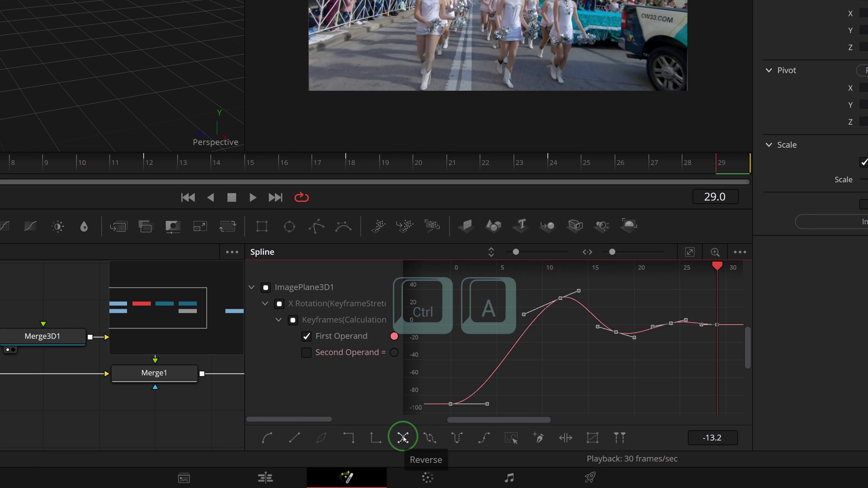
click(403, 439)
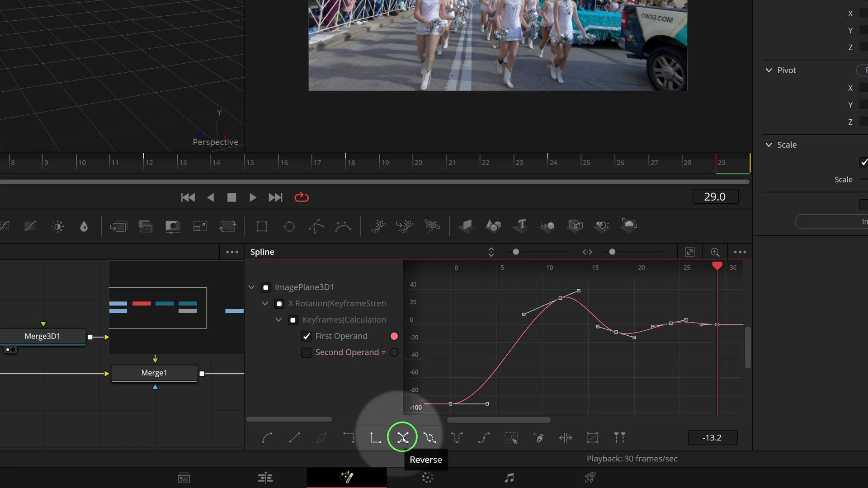
click(403, 438)
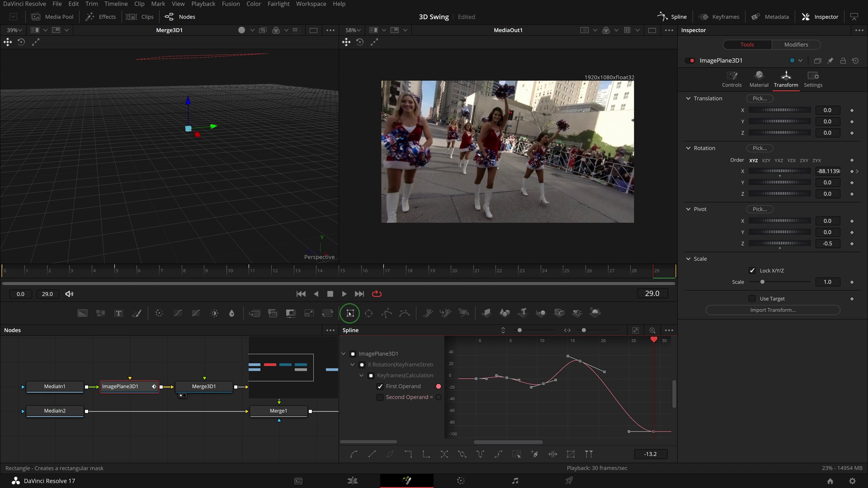
click(253, 198)
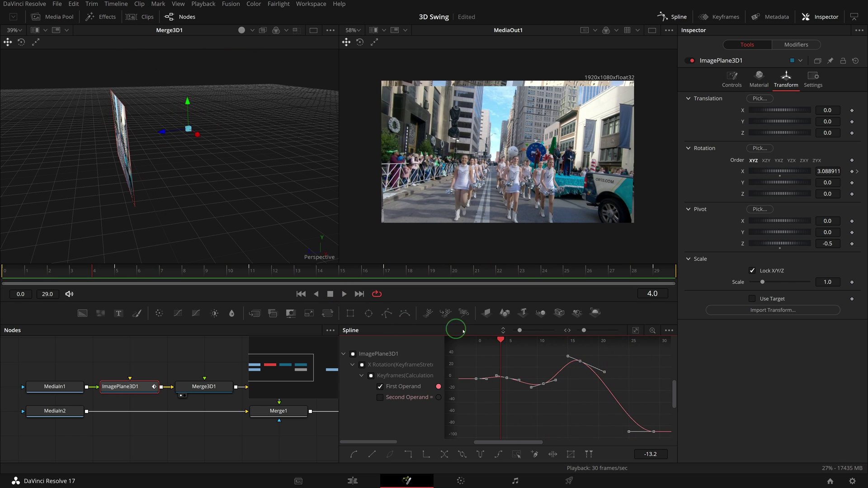
- Tick Reverse in ImagePlane3D1's Controls and preview the swing-out, stopping at frame 15
click(732, 79)
click(752, 276)
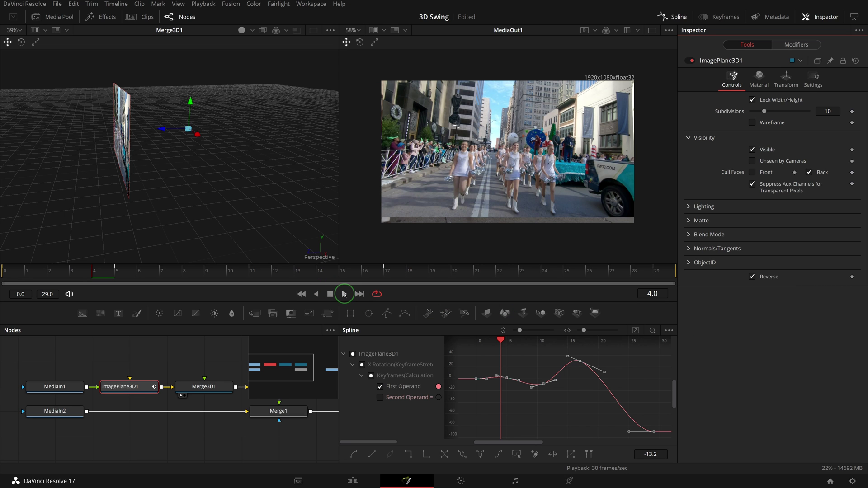
click(344, 294)
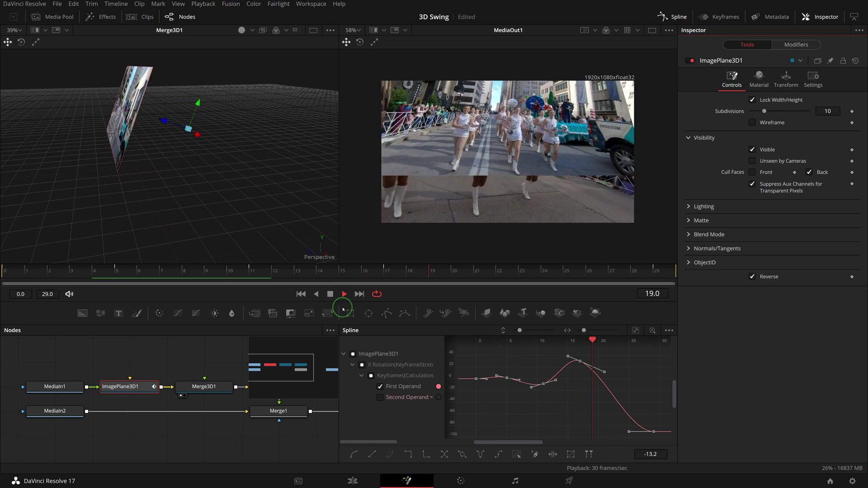
click(275, 385)
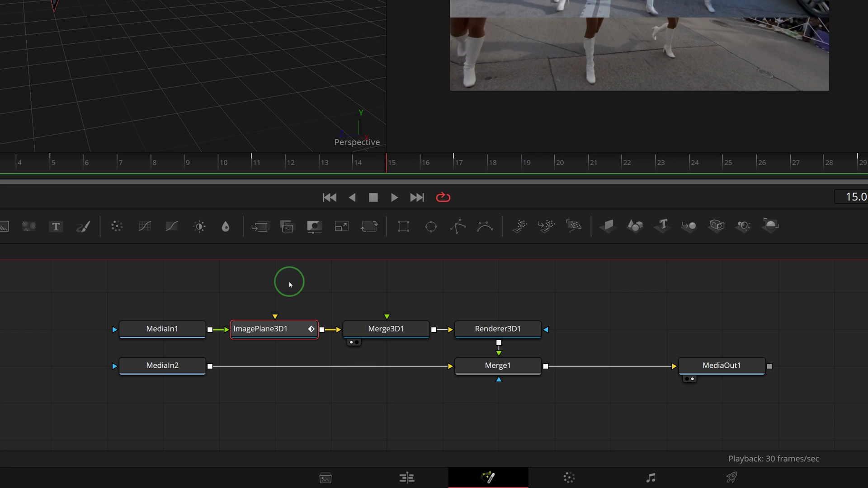
- Select Merge3D1, Renderer3D1 and Merge1 for the macro and expose their MotionBlur control
drag(289, 284, 580, 414)
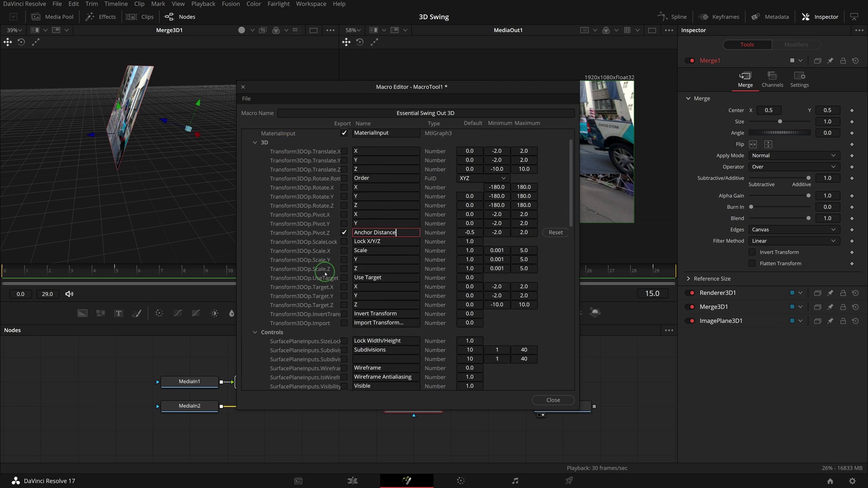
scroll(345, 334, down, 10)
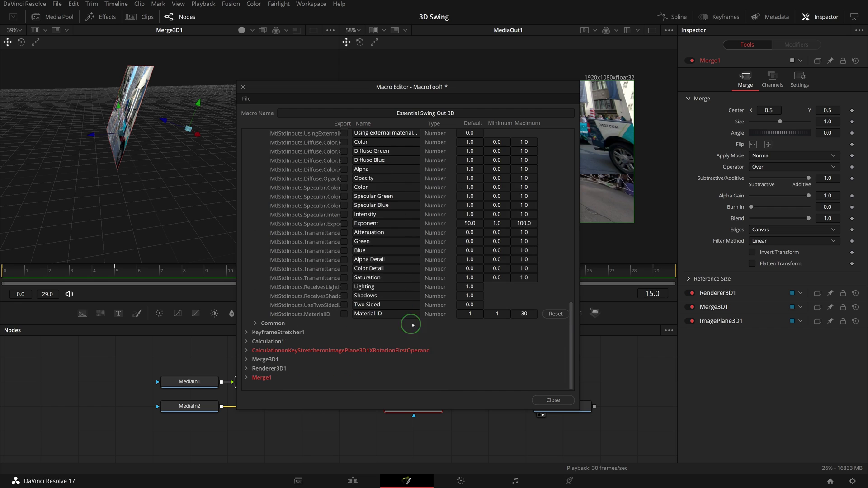
click(413, 325)
click(345, 287)
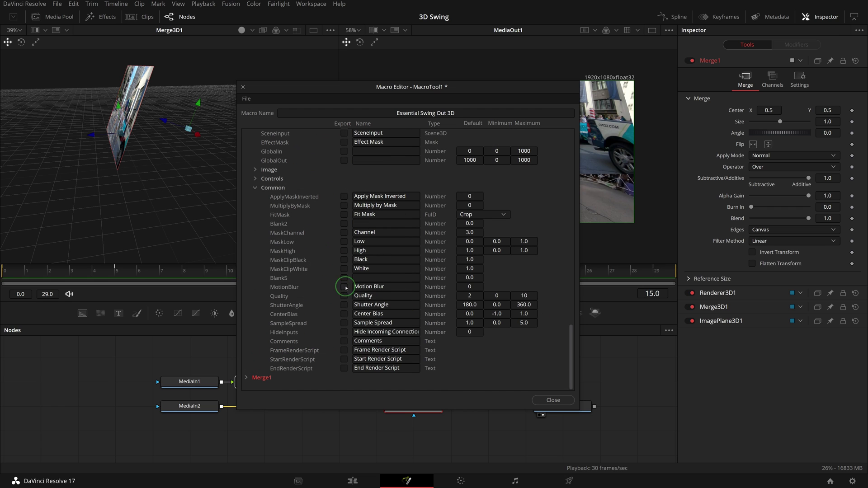
- Save the macro as Essential Swing Out 3D and close the Macro Editor
click(250, 103)
click(267, 118)
click(537, 355)
click(553, 400)
click(538, 379)
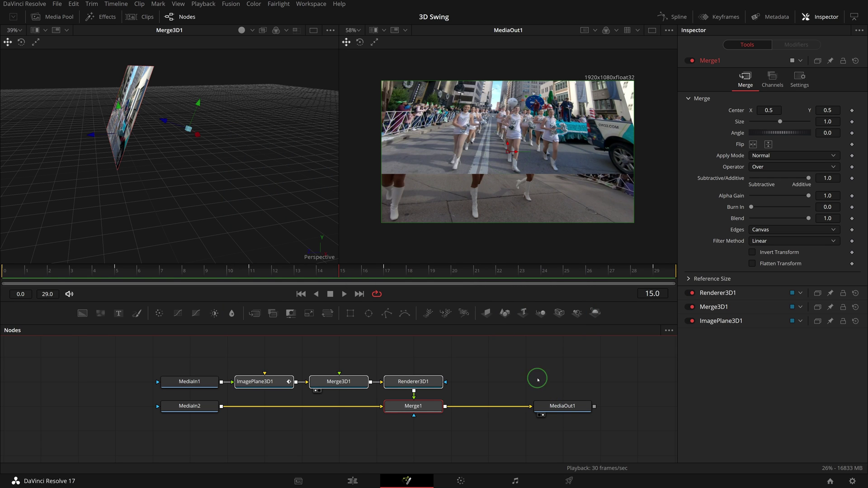
- Back on the Edit page, preview Essential Swing In 3D and Swing Out 3D in the Effects library
click(352, 480)
drag(197, 67, 202, 217)
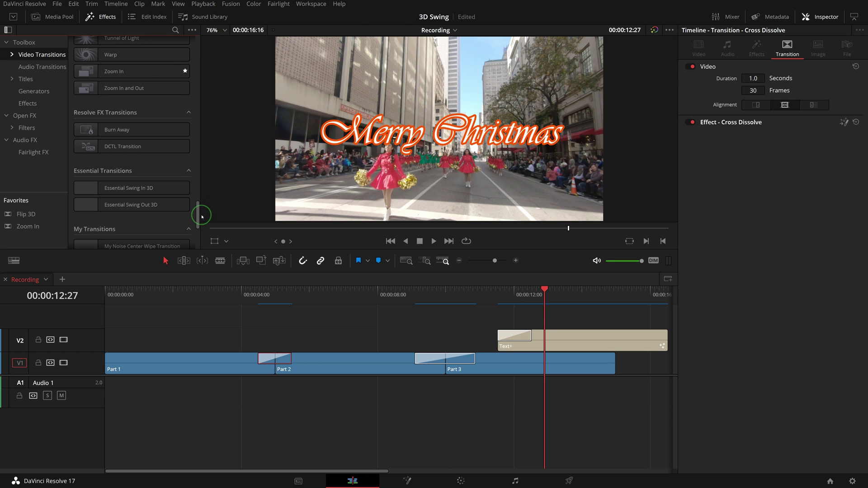
click(138, 189)
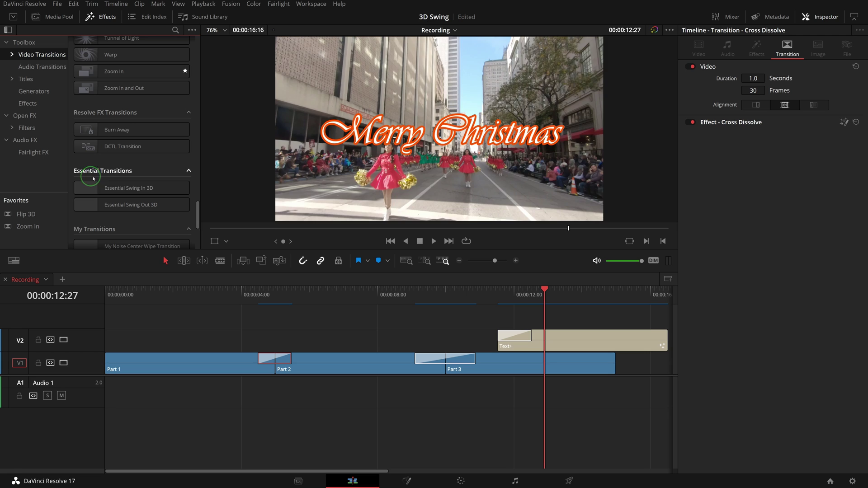
click(127, 205)
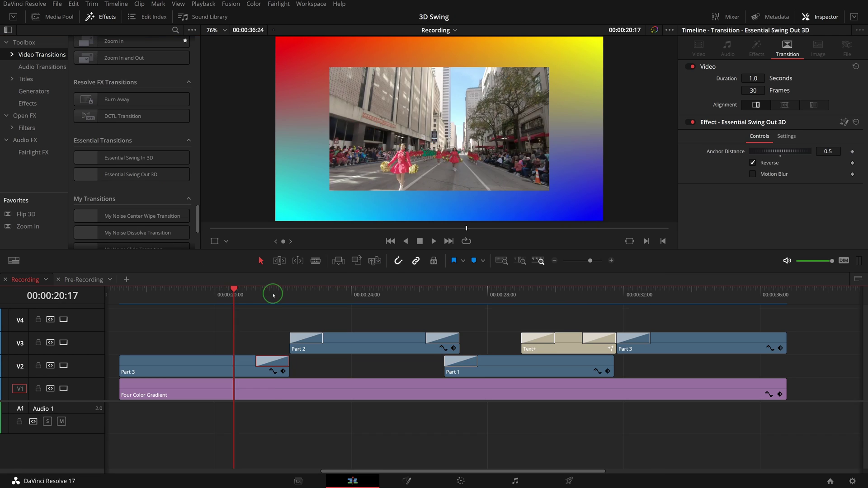
- Inspect Part 3's closing Swing Out 3D: Anchor Distance 0.5 with Reverse ticked
drag(217, 295, 271, 295)
click(281, 364)
click(281, 363)
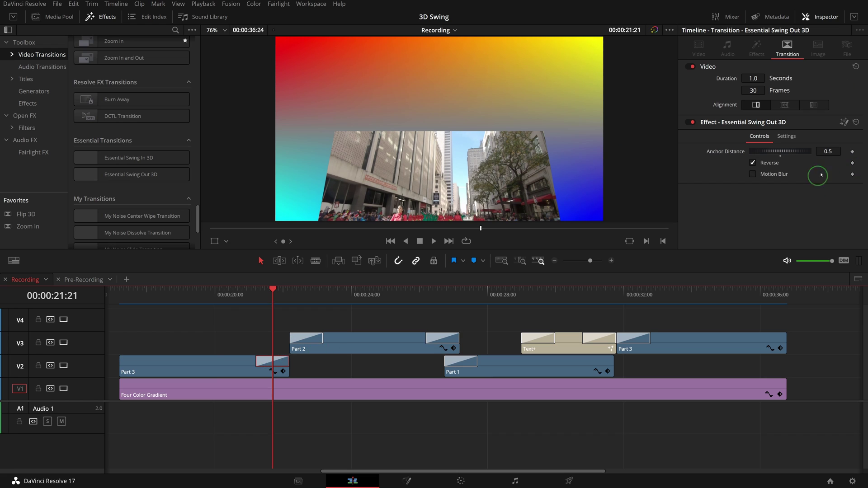
click(828, 152)
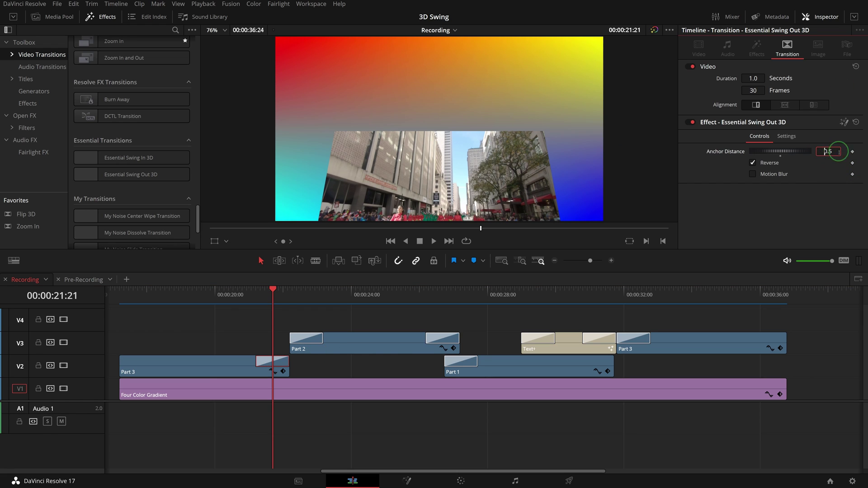
- Check Part 2's Swing In 3D and play the transitions back from 21:06
click(309, 336)
click(308, 310)
click(307, 337)
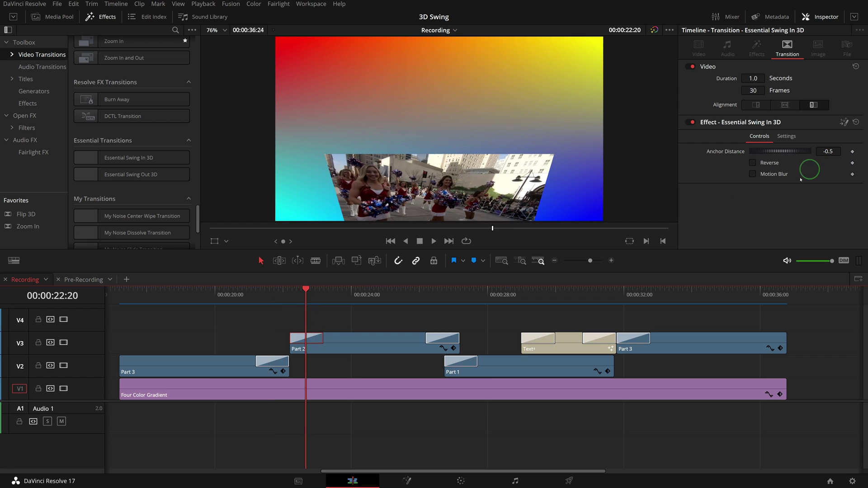
click(248, 297)
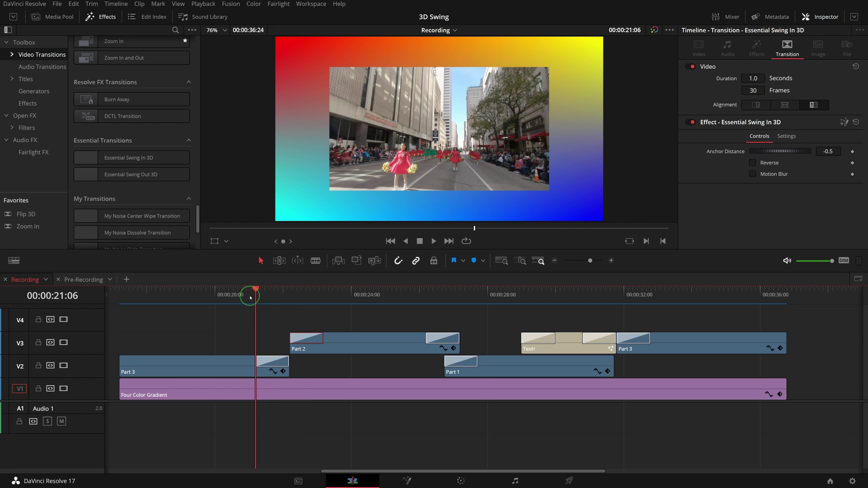
key(space)
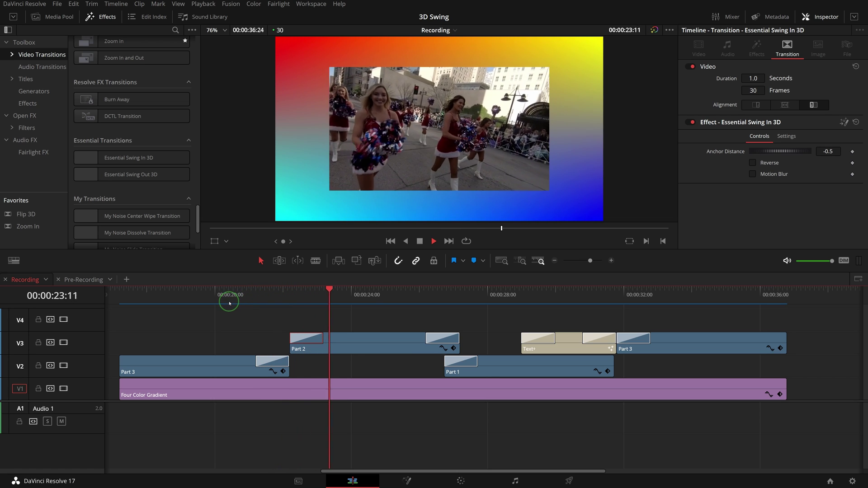
click(234, 298)
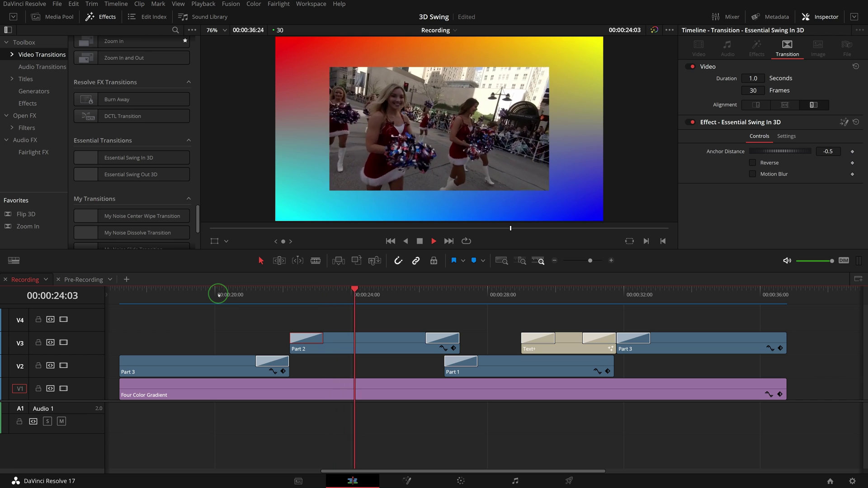
- Inspect Part 2's exit at 26:22 and Part 1's Swing In 3D settings
key(space)
click(441, 297)
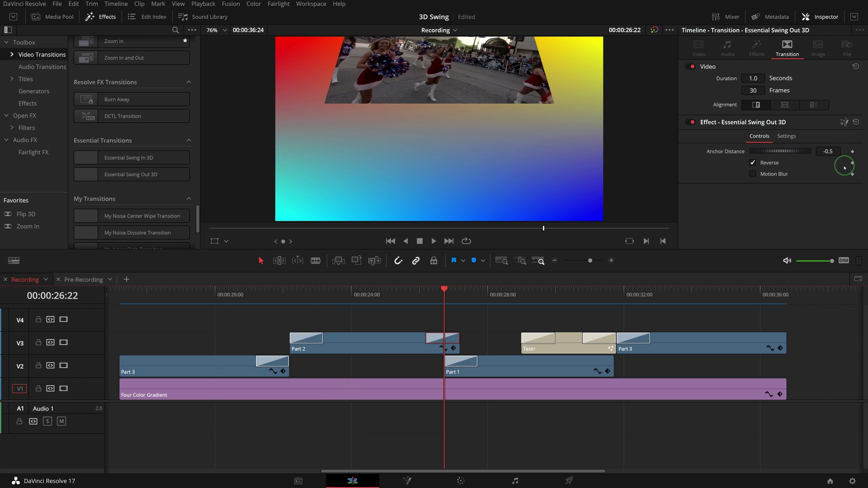
click(471, 363)
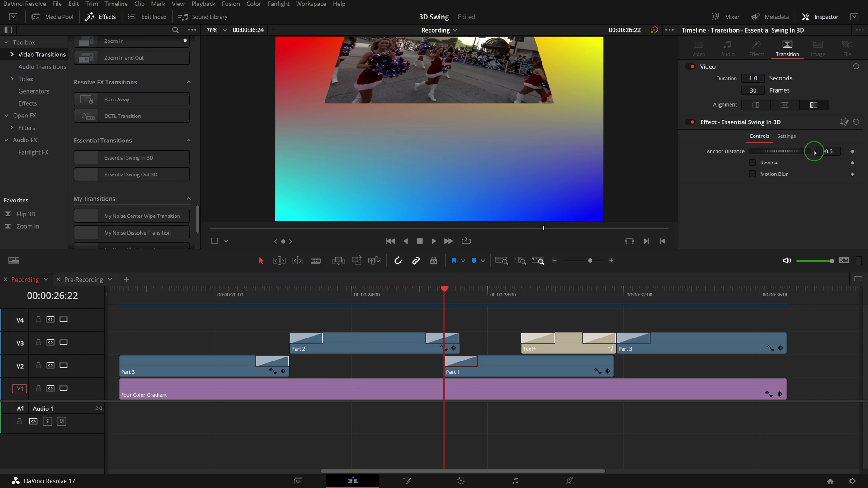
- Nudge Part 1 on V2 one frame earlier and step through and replay its Swing In transition
click(505, 367)
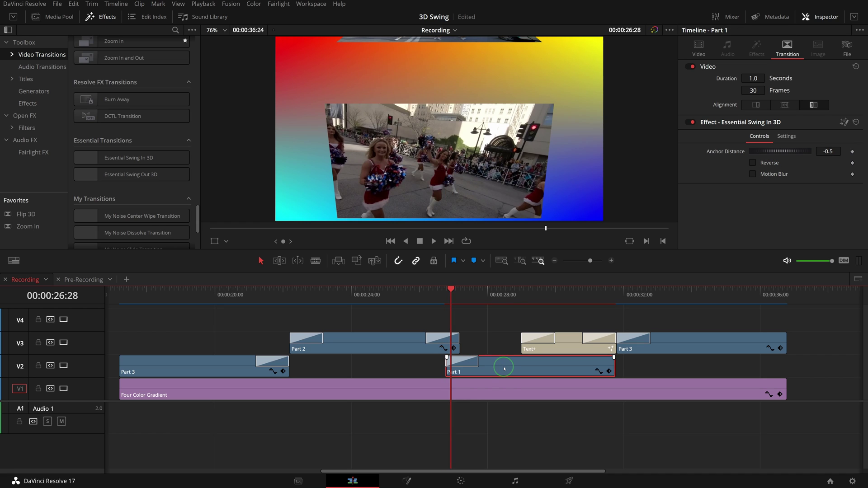
key(comma)
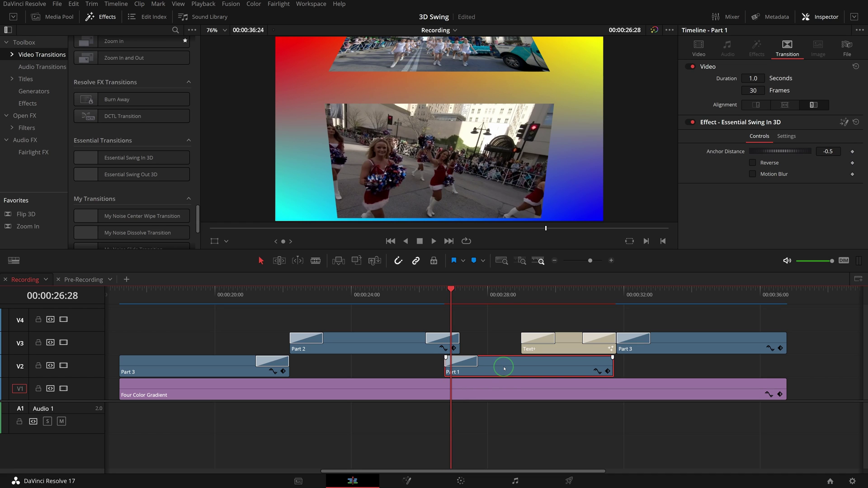
key(Right)
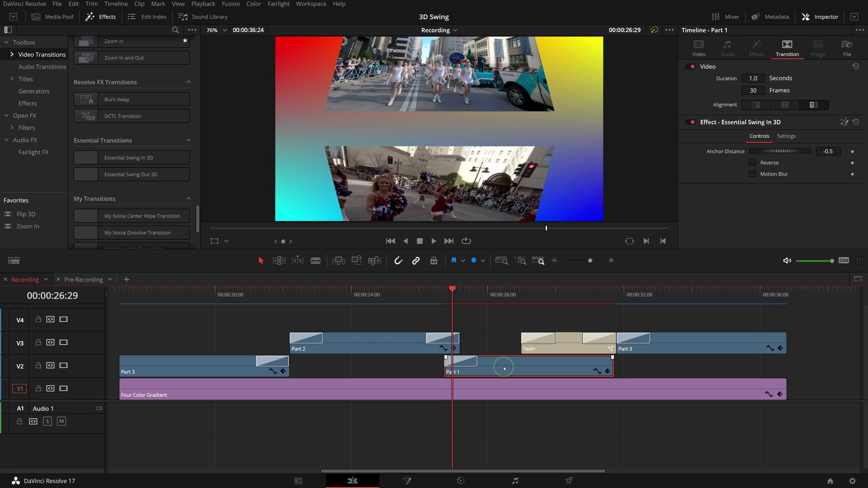
key(Right)
key(Right)
key(Left)
key(Left)
key(Left)
key(Left)
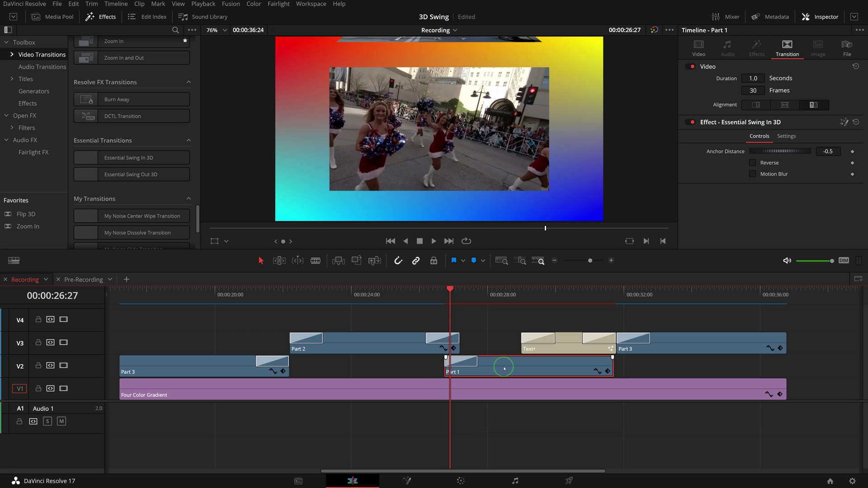
key(slash)
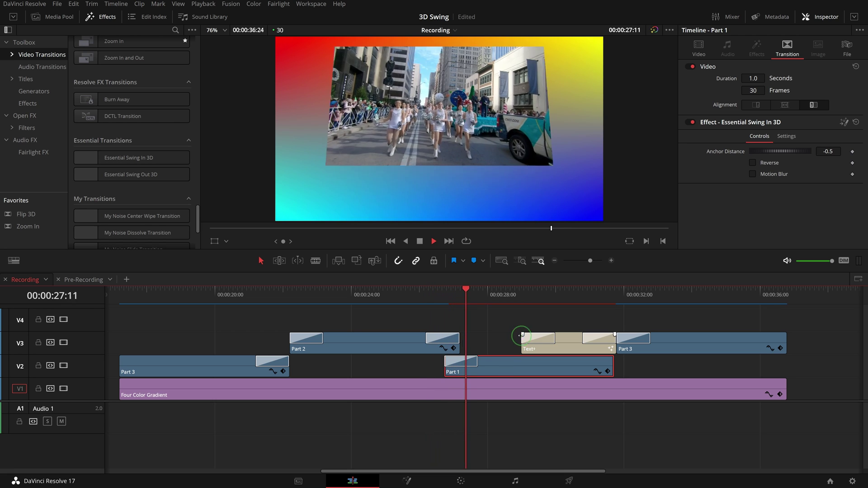
click(391, 293)
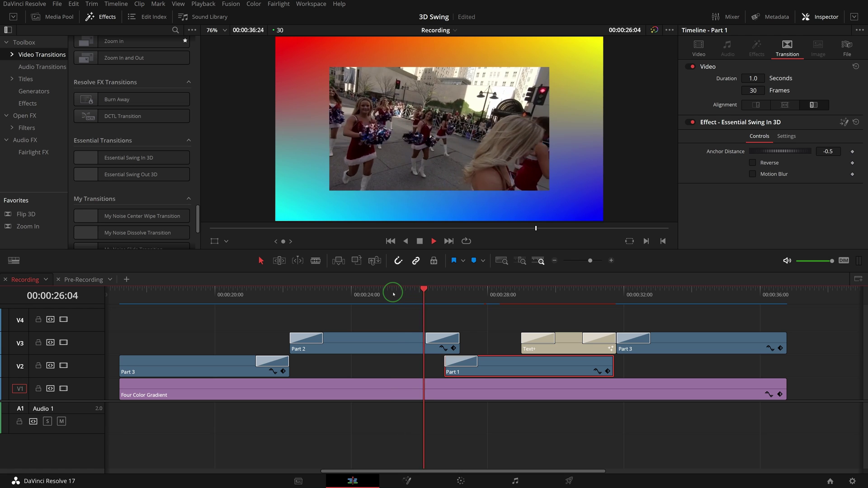
- Review the title's Swing In 3D entrance, playing from about 28:25 to 30:02
click(552, 339)
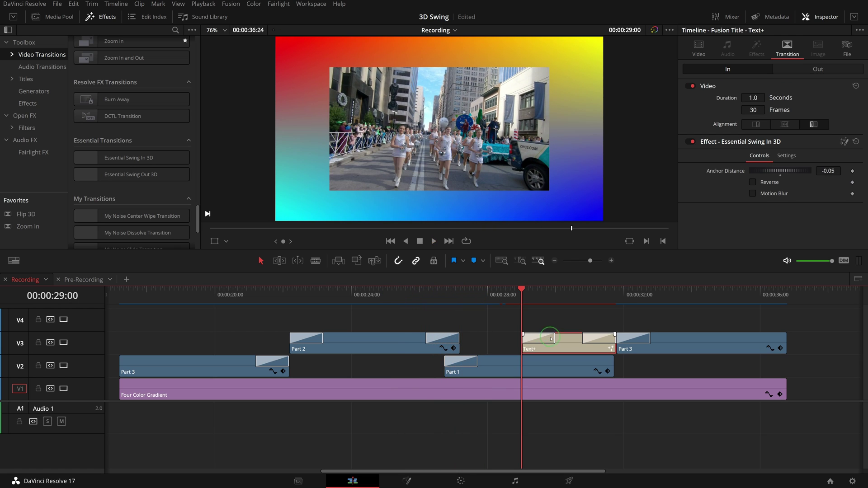
click(542, 340)
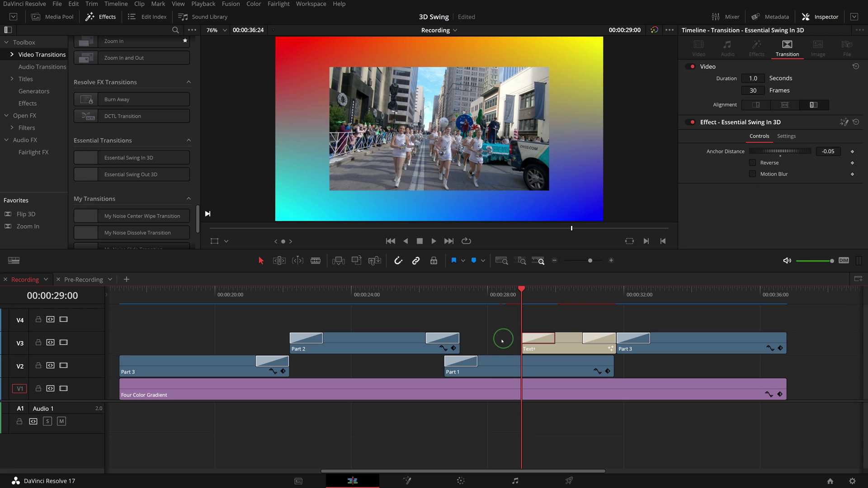
key(space)
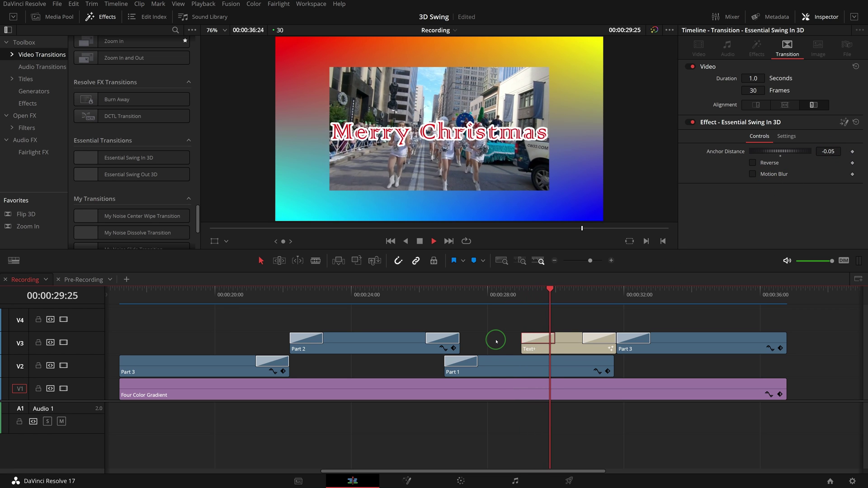
click(509, 297)
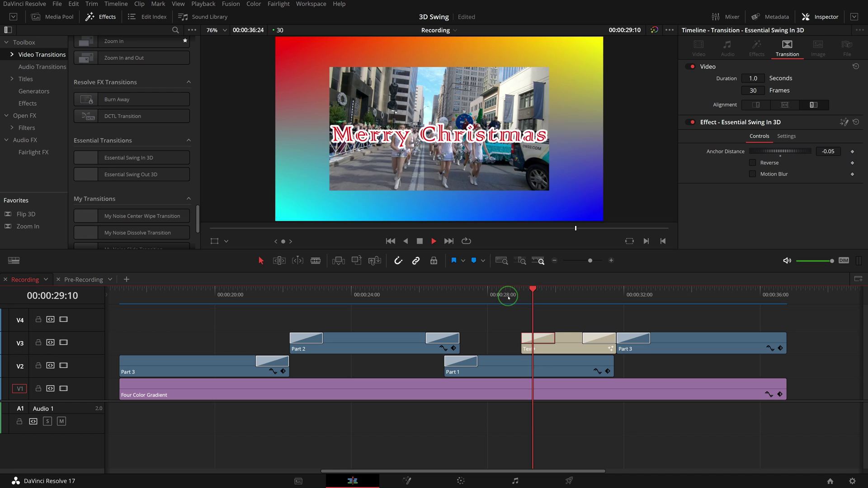
click(601, 313)
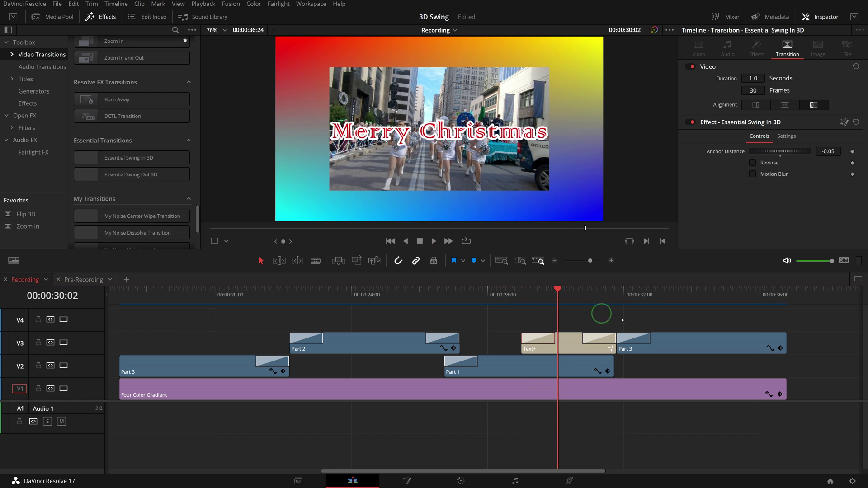
- Check the title's closing Swing Out 3D (Anchor Distance 0.05, Reverse on) and replay its exit repeatedly
click(603, 340)
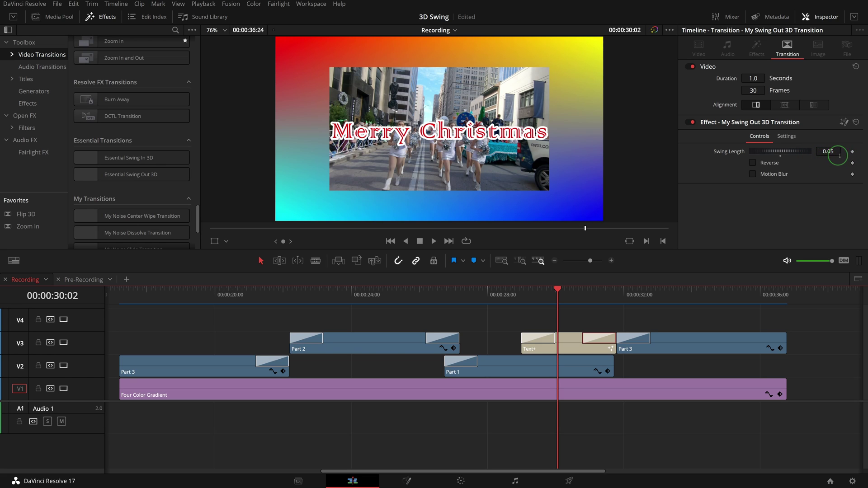
click(584, 292)
key(space)
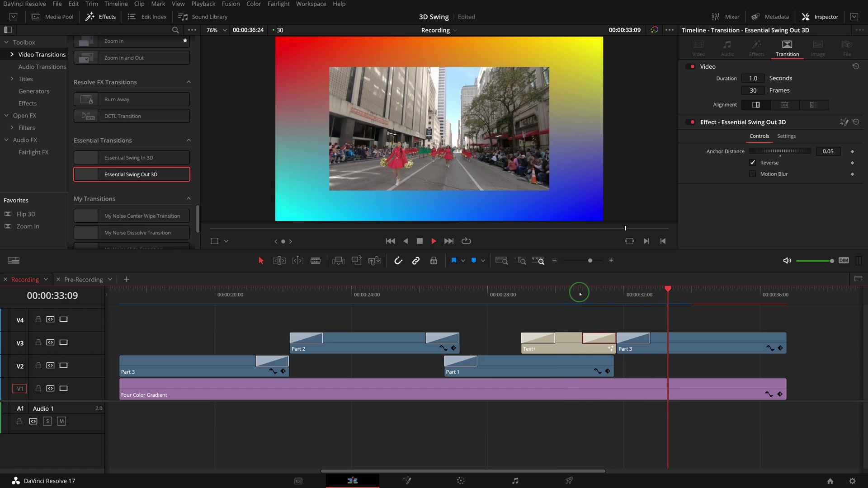
click(580, 293)
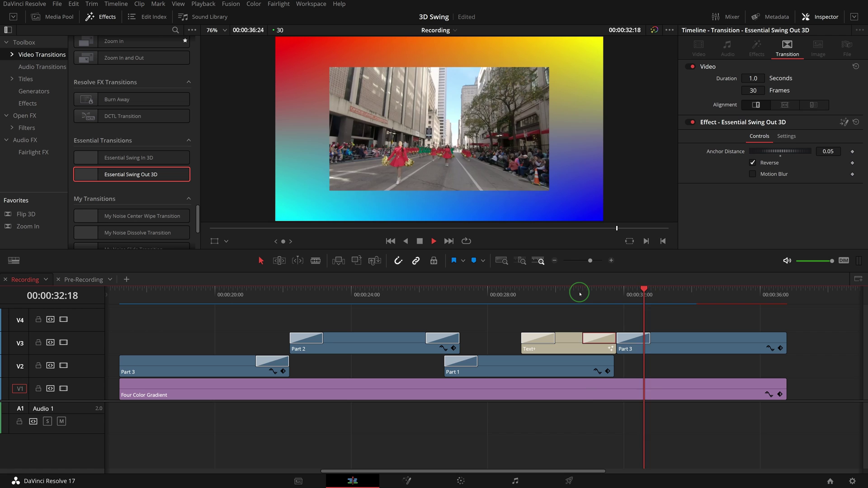
click(580, 293)
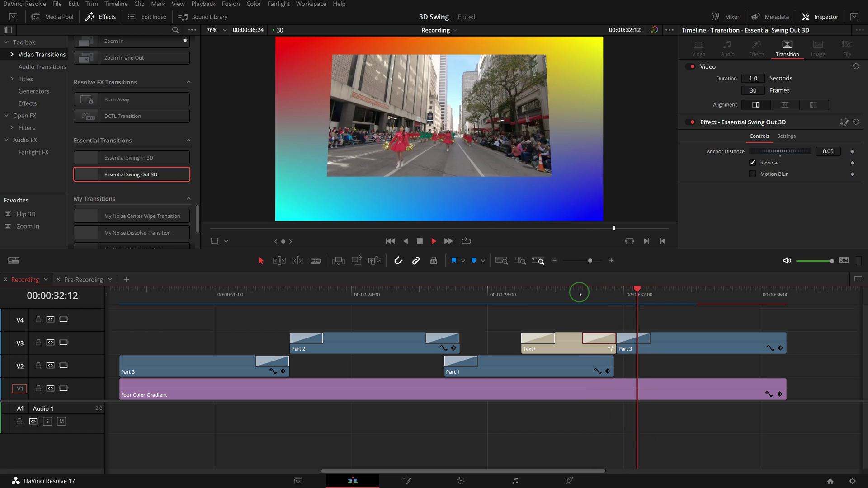
click(580, 293)
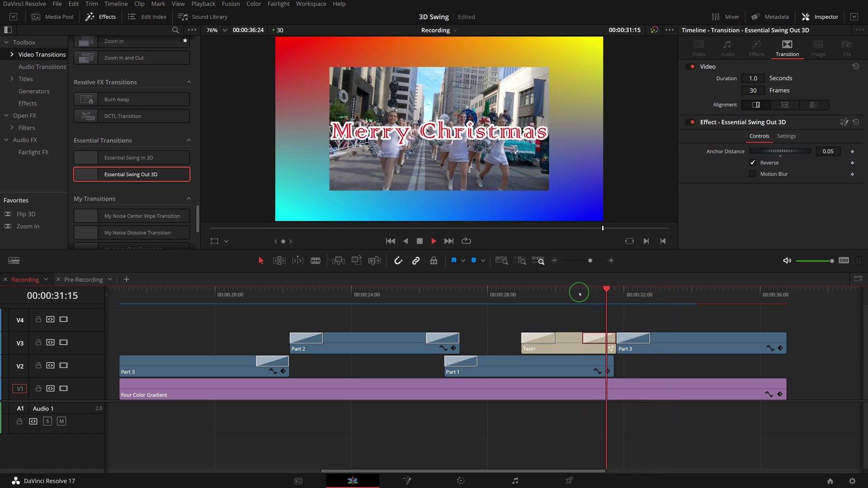
click(580, 293)
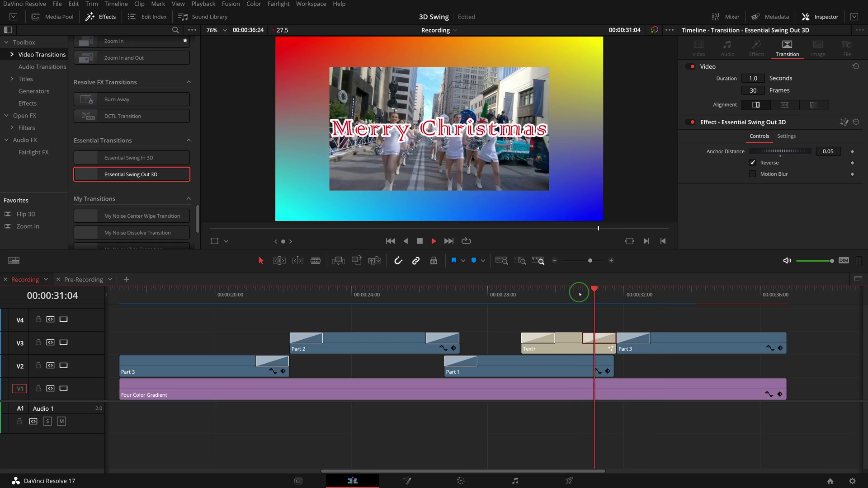